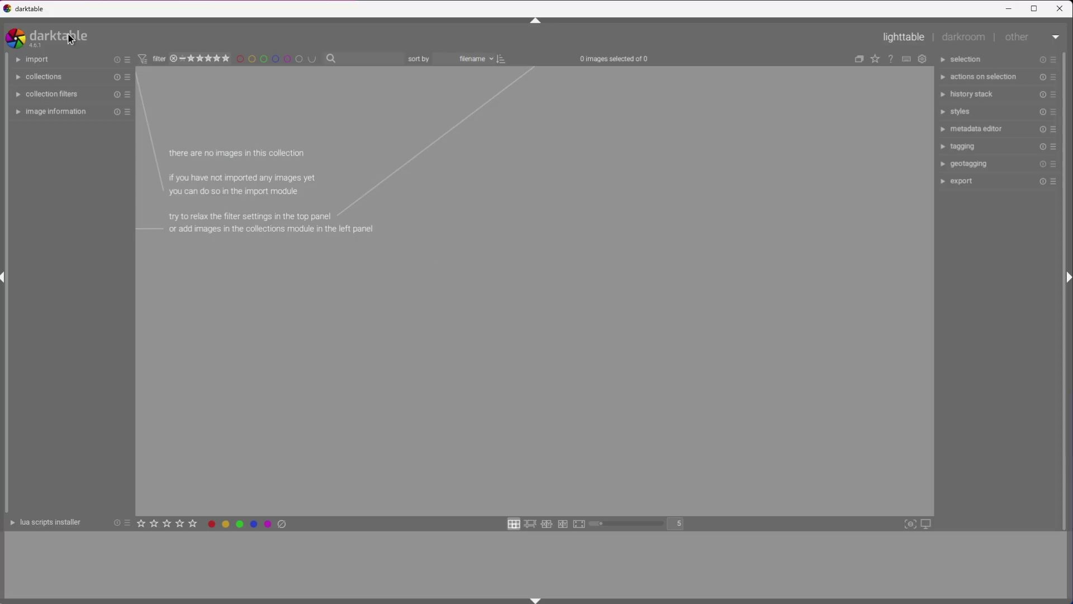
Step: Check the darktable version number (4.6.1) in the version information
{"action": "left_click", "coordinate": [37, 44]}
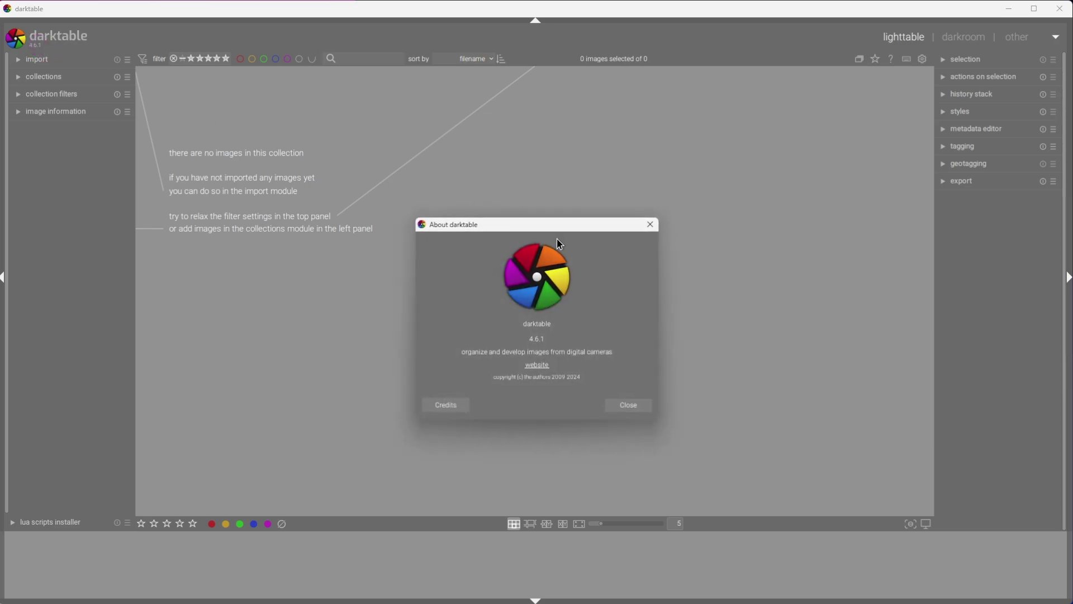
{"action": "left_click_drag", "start_coordinate": [511, 337], "coordinate": [588, 300]}
{"action": "left_click", "coordinate": [649, 224]}
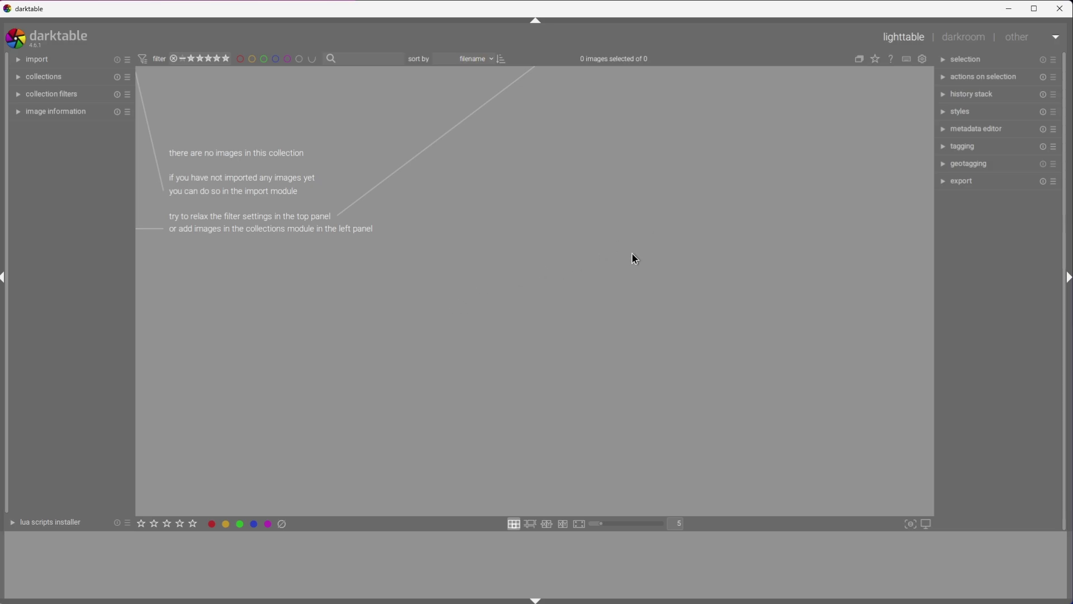
Step: Set the processing preference for auto-applied pixel workflow to scene-referred (sigmoid)
{"action": "left_click", "coordinate": [922, 60]}
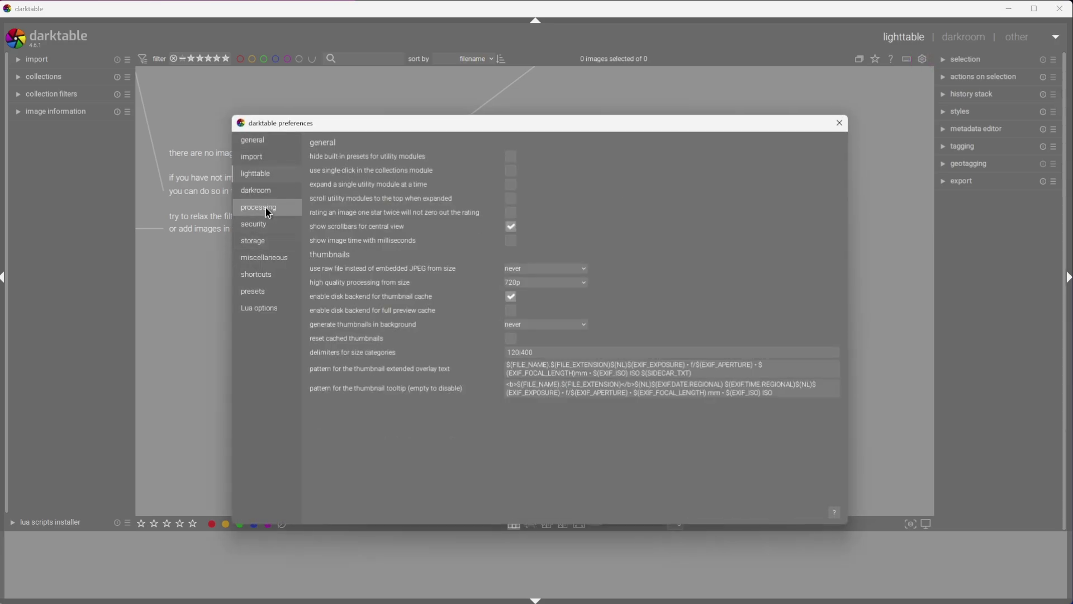
{"action": "left_click", "coordinate": [262, 208]}
{"action": "left_click", "coordinate": [523, 216]}
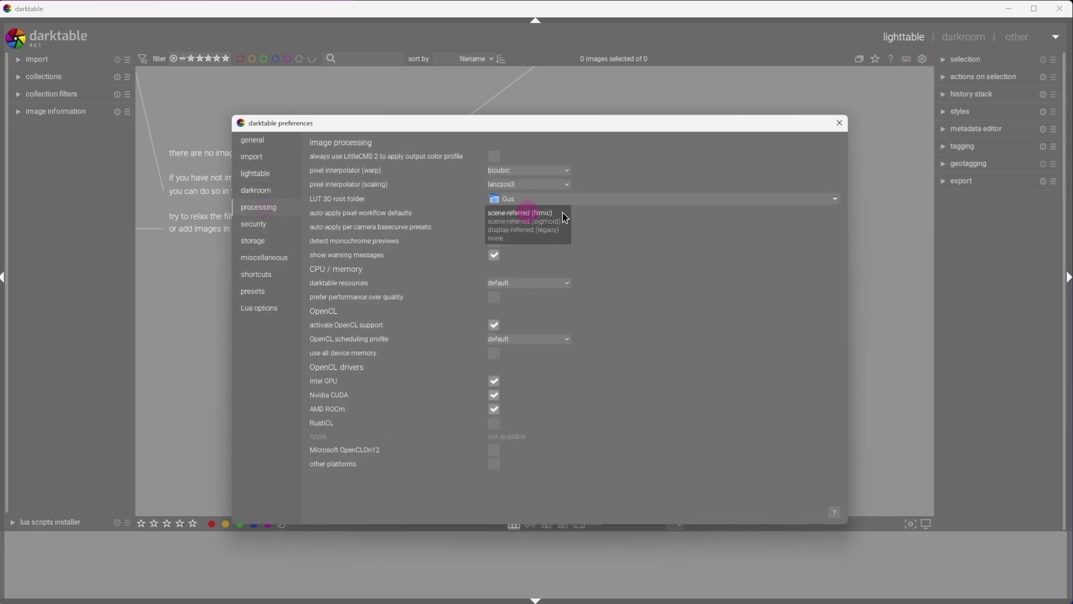
{"action": "left_click", "coordinate": [560, 223]}
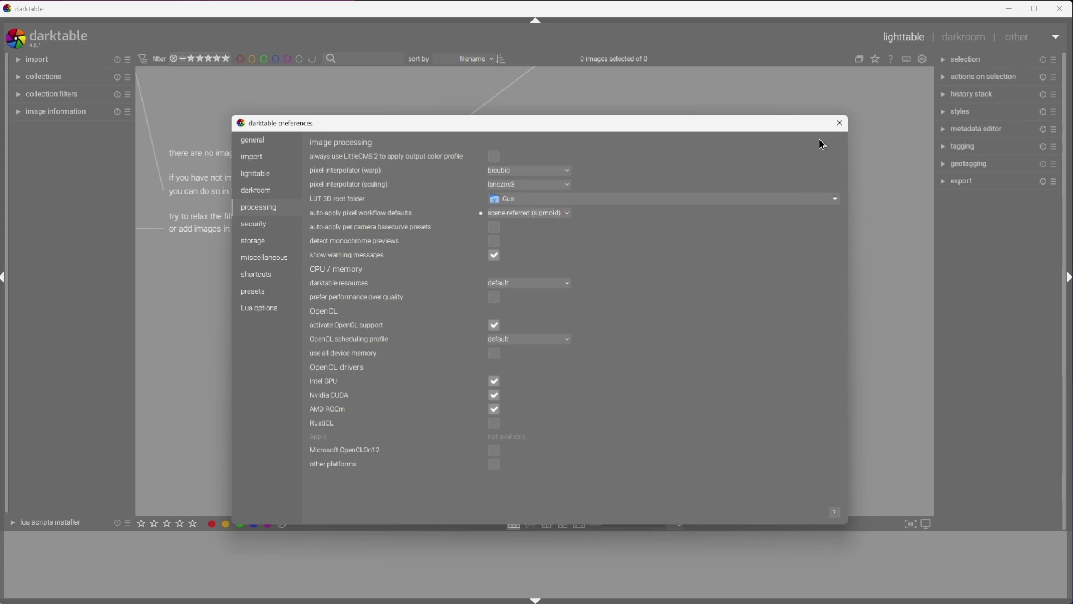
{"action": "left_click", "coordinate": [838, 129]}
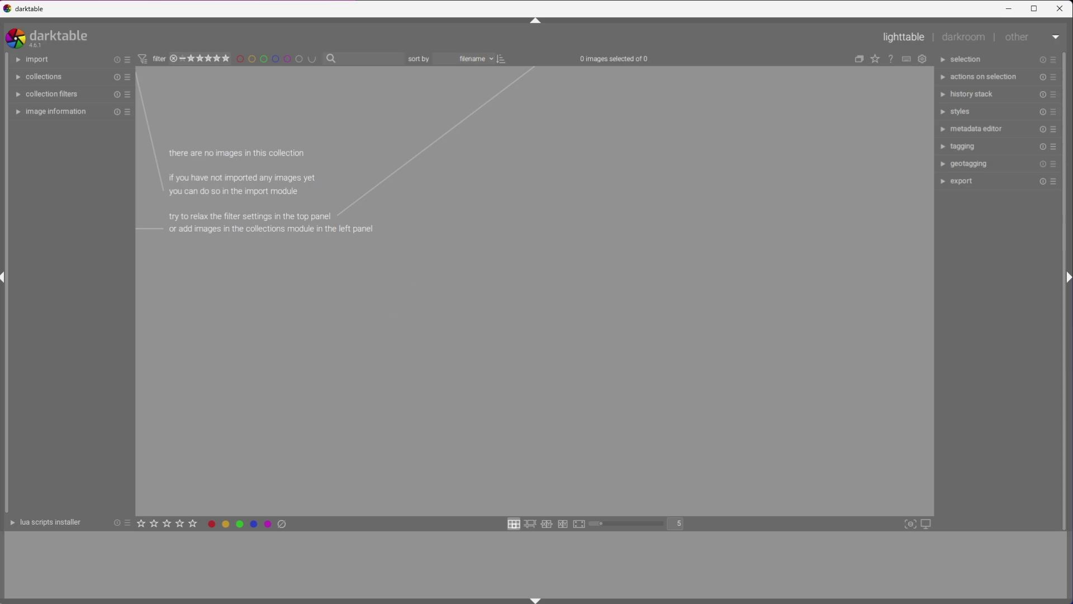
{"action": "key", "text": "alt+Tab"}
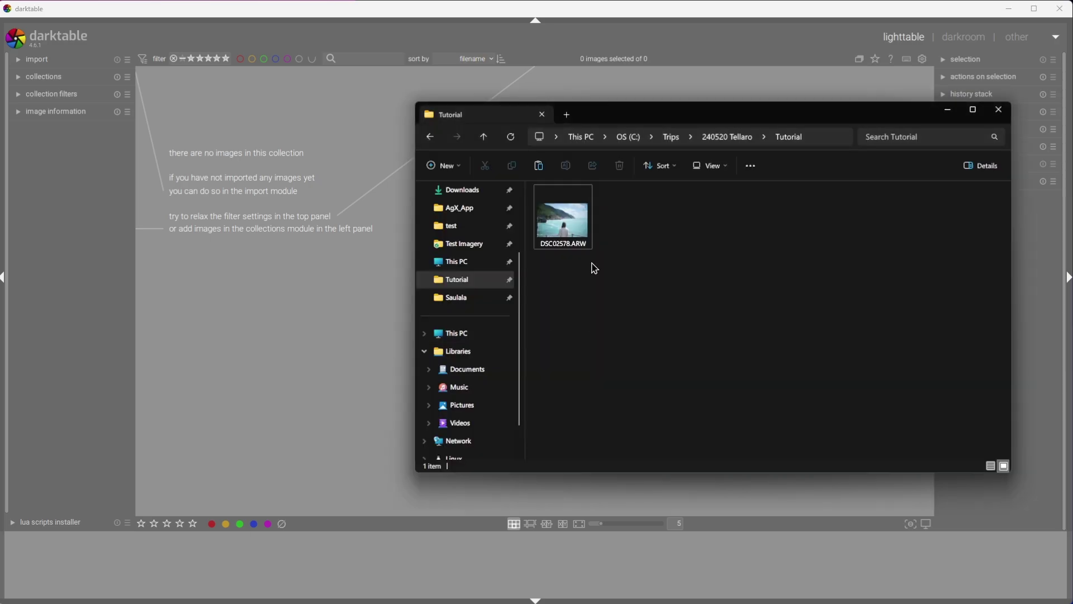
{"action": "left_click", "coordinate": [568, 225]}
{"action": "left_click_drag", "start_coordinate": [568, 226], "coordinate": [246, 177]}
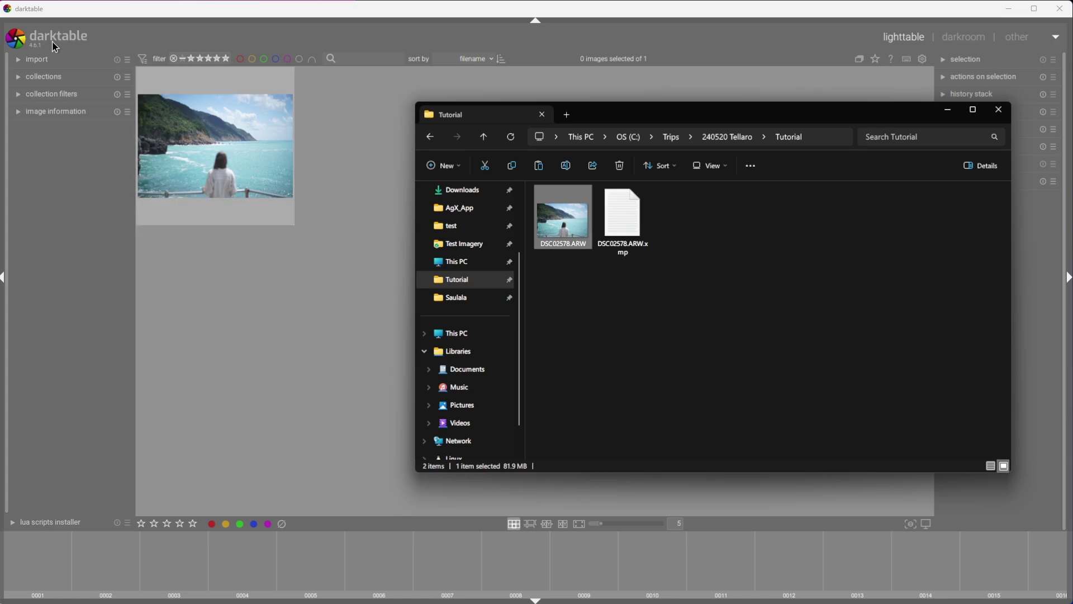
{"action": "left_click", "coordinate": [45, 78]}
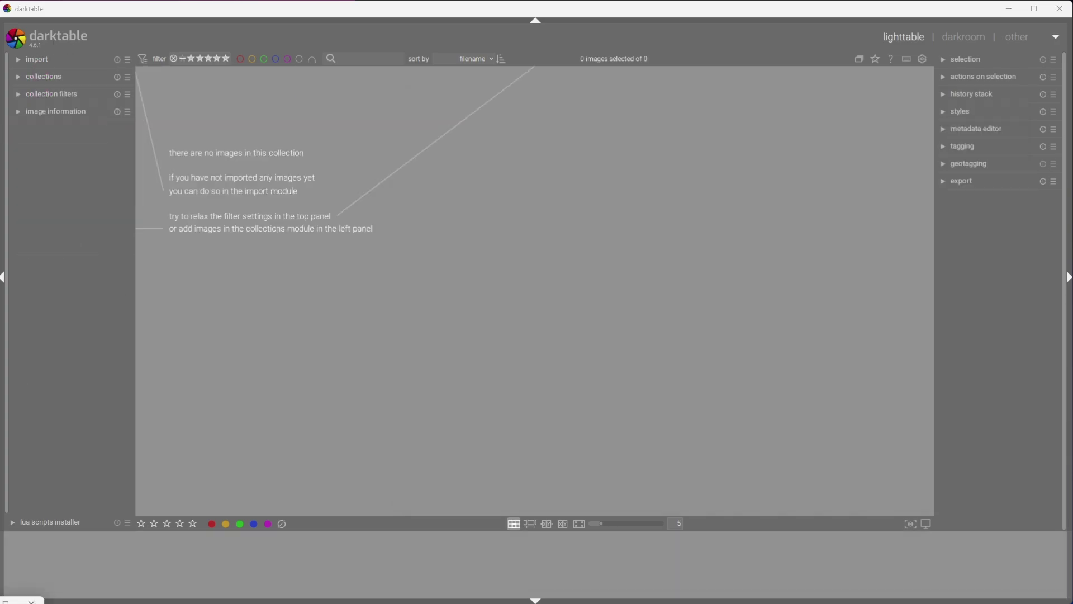
Step: Add the Tutorial folder as a place in the add to library window
{"action": "left_click", "coordinate": [263, 339]}
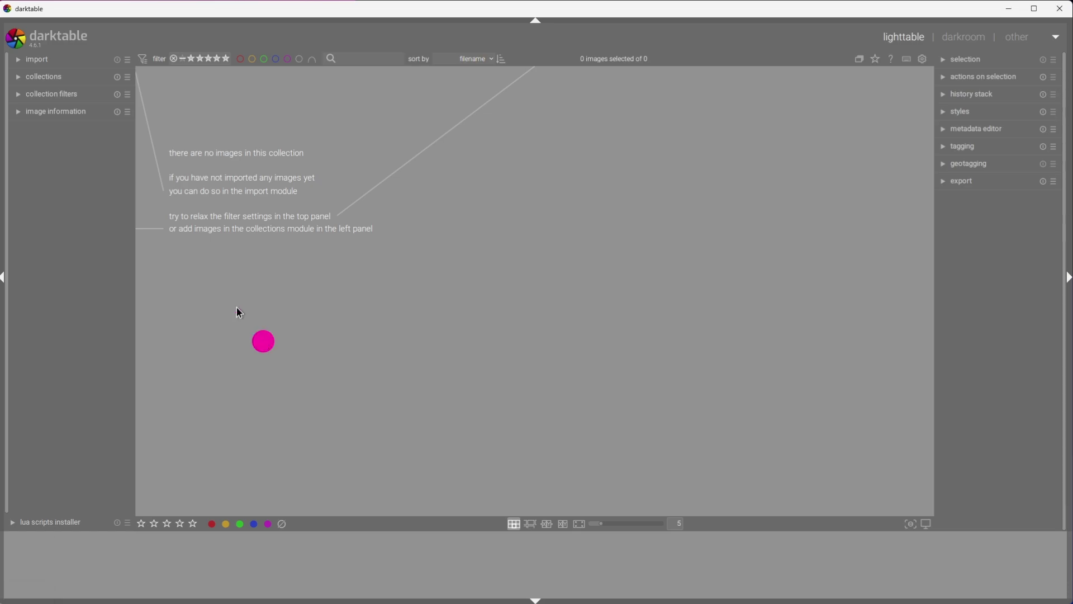
{"action": "left_click", "coordinate": [49, 60]}
{"action": "left_click", "coordinate": [45, 76]}
{"action": "left_click", "coordinate": [423, 169]}
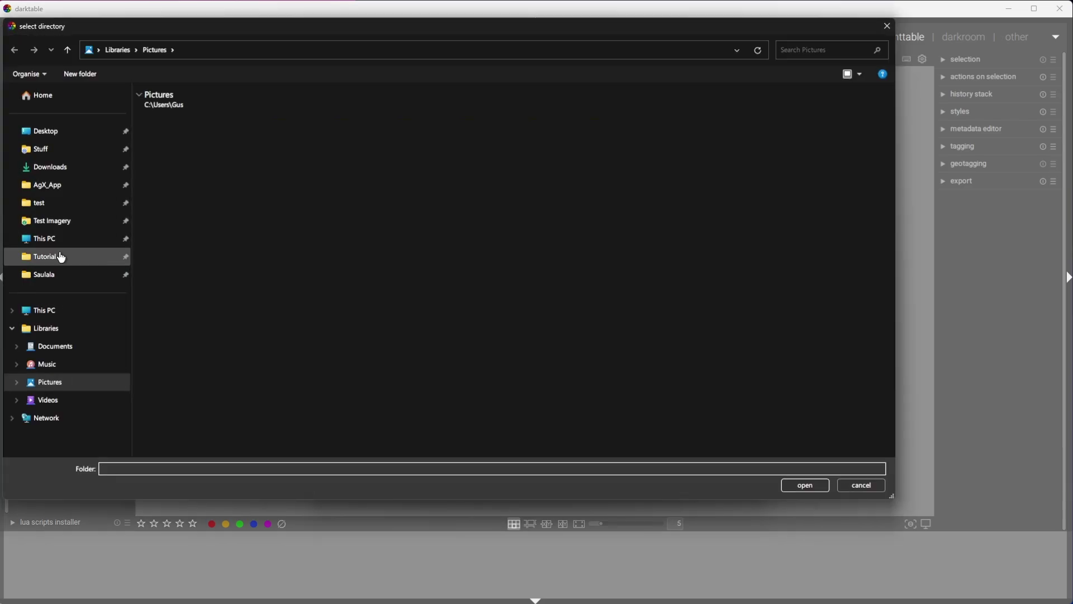
{"action": "left_click", "coordinate": [61, 257]}
{"action": "left_click", "coordinate": [800, 486]}
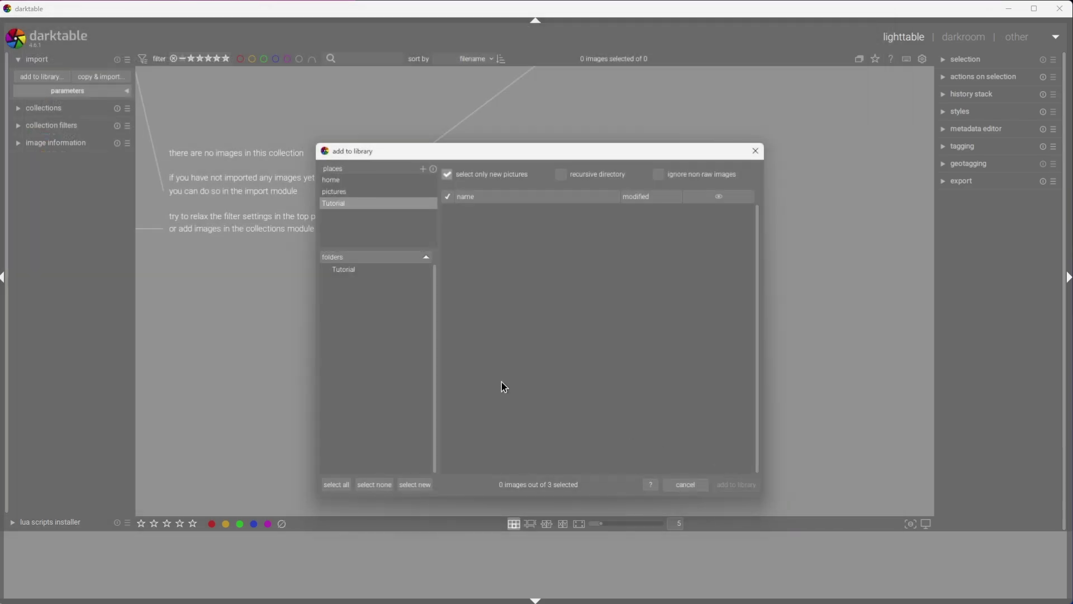
Step: List the Tutorial folder's files with thumbnails and add DSC02578.ARW to the library
{"action": "left_click", "coordinate": [383, 270]}
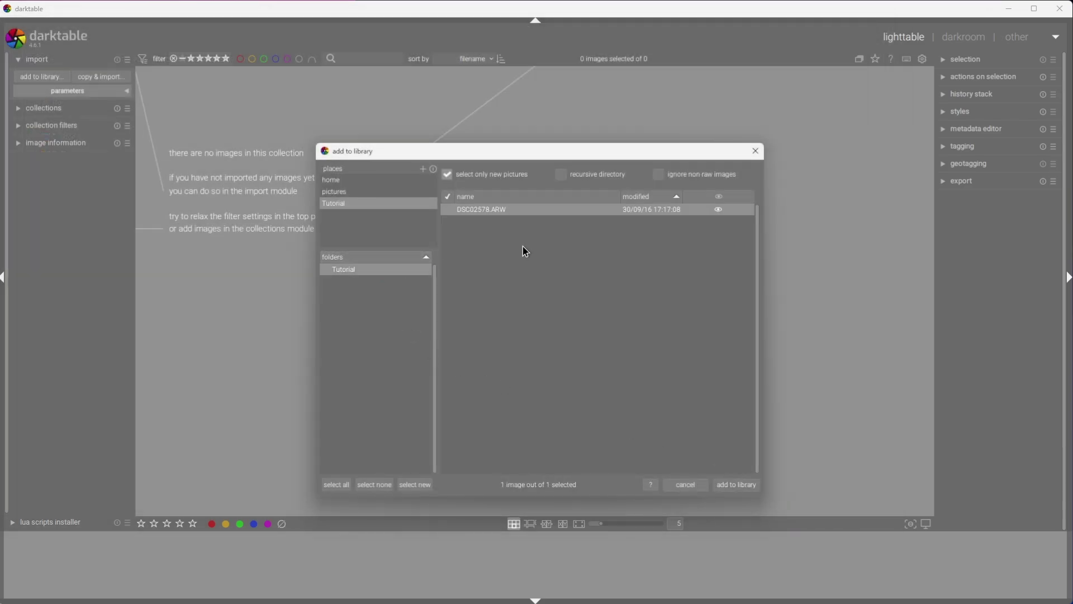
{"action": "left_click", "coordinate": [659, 175]}
{"action": "left_click", "coordinate": [659, 175]}
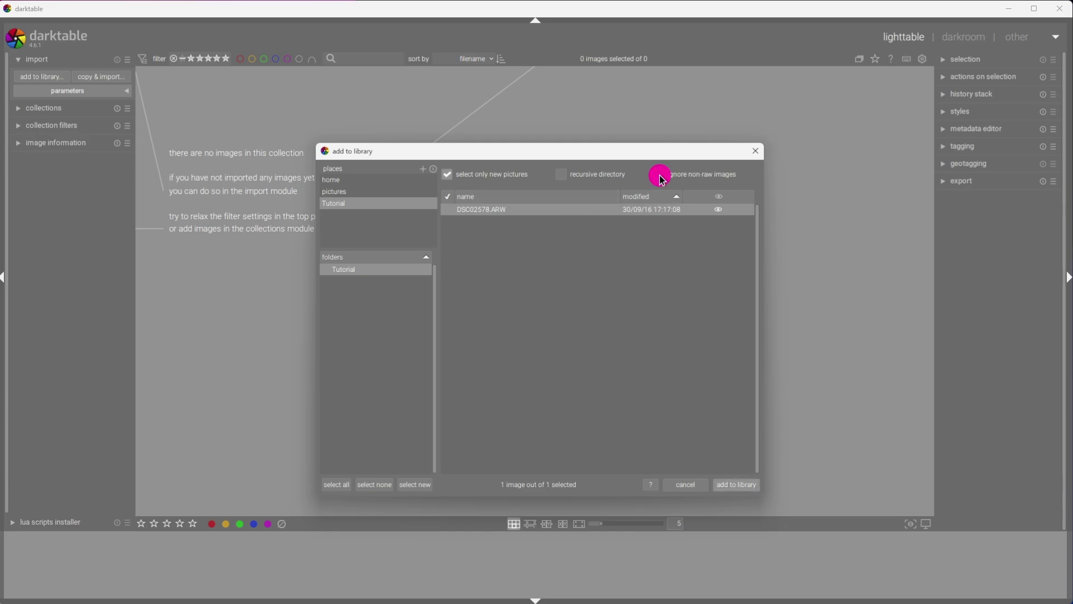
{"action": "left_click", "coordinate": [720, 210]}
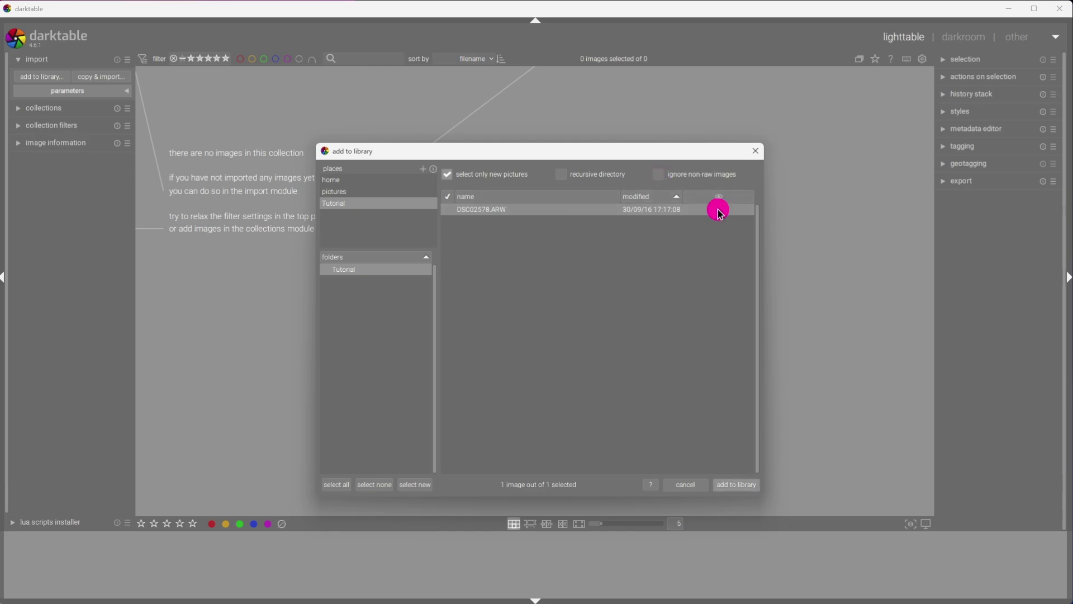
{"action": "left_click", "coordinate": [742, 483]}
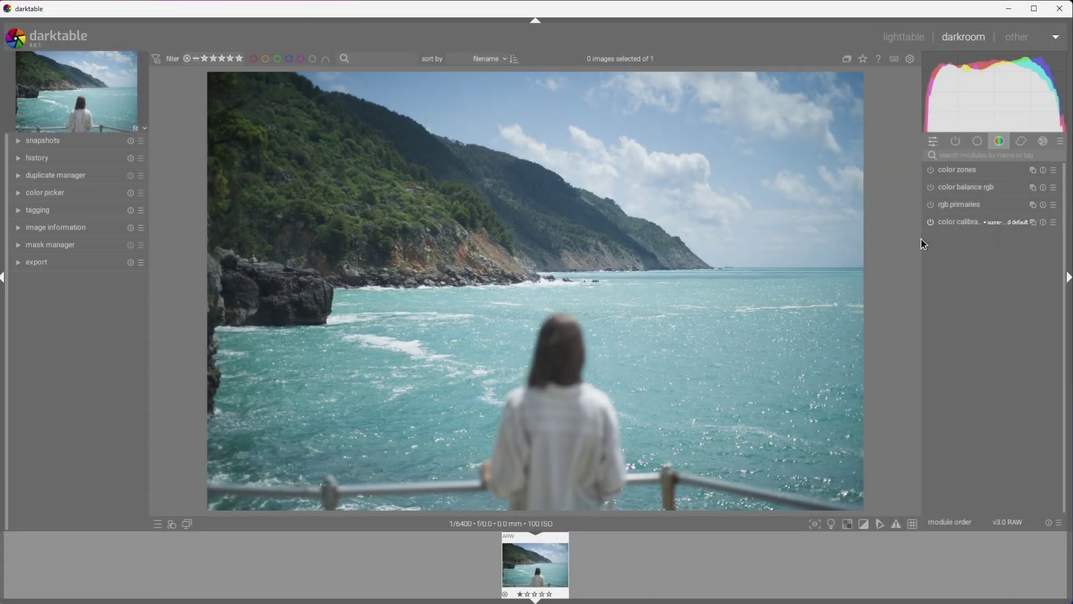
Step: Widen the right module panel and show only the active modules group
{"action": "left_click_drag", "start_coordinate": [923, 242], "coordinate": [875, 243]}
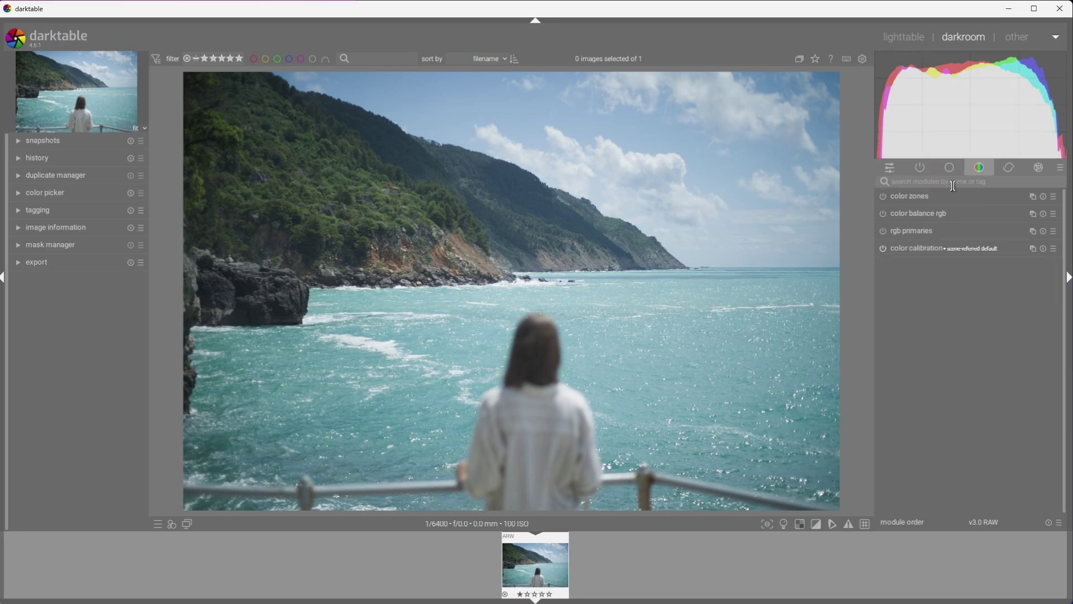
{"action": "left_click", "coordinate": [920, 167]}
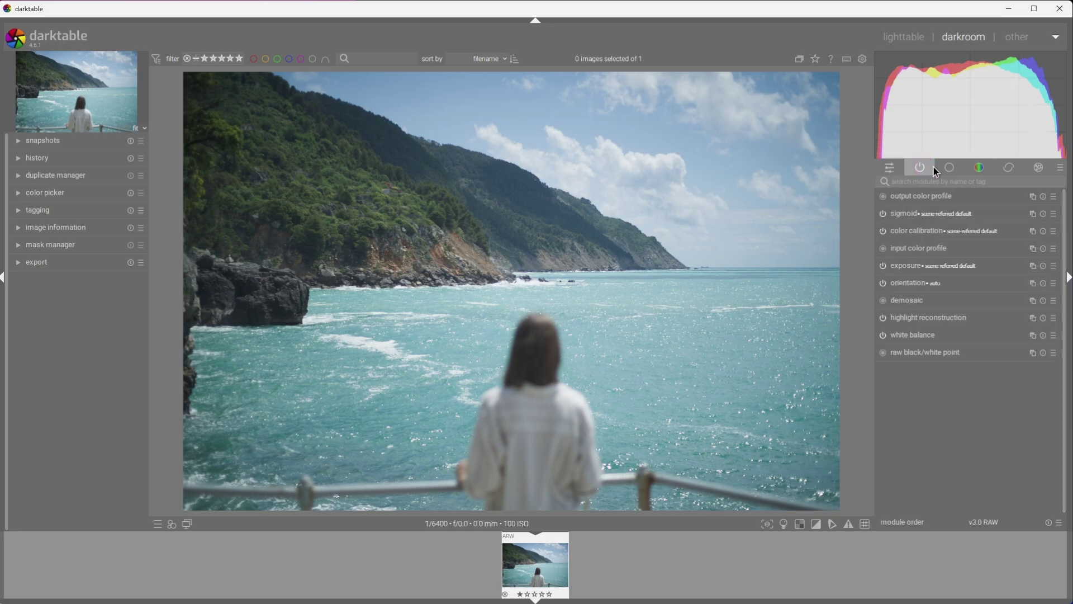
{"action": "left_click", "coordinate": [934, 170]}
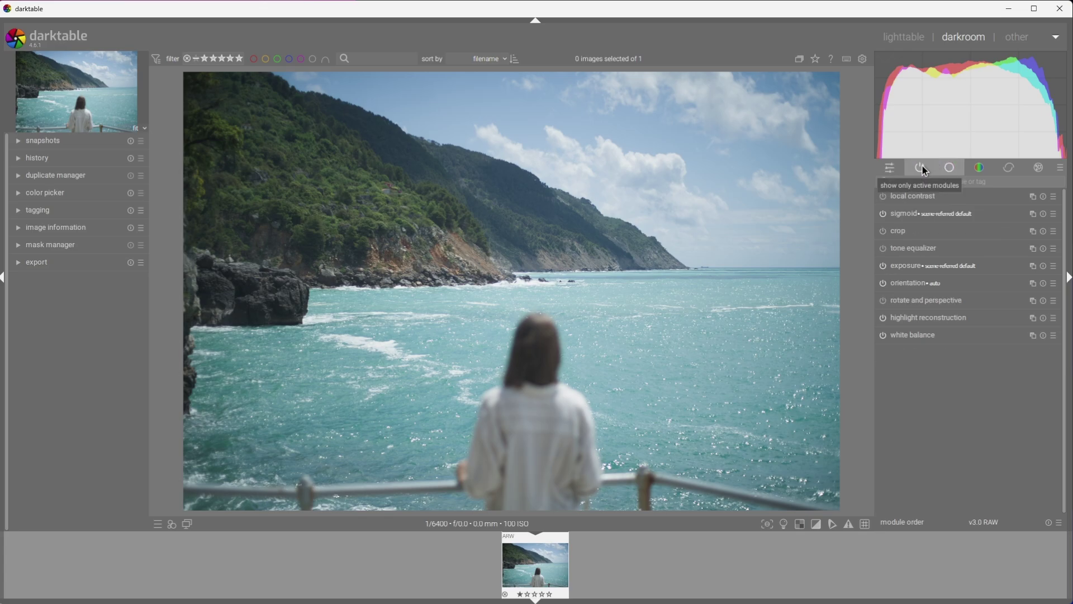
{"action": "left_click", "coordinate": [924, 170]}
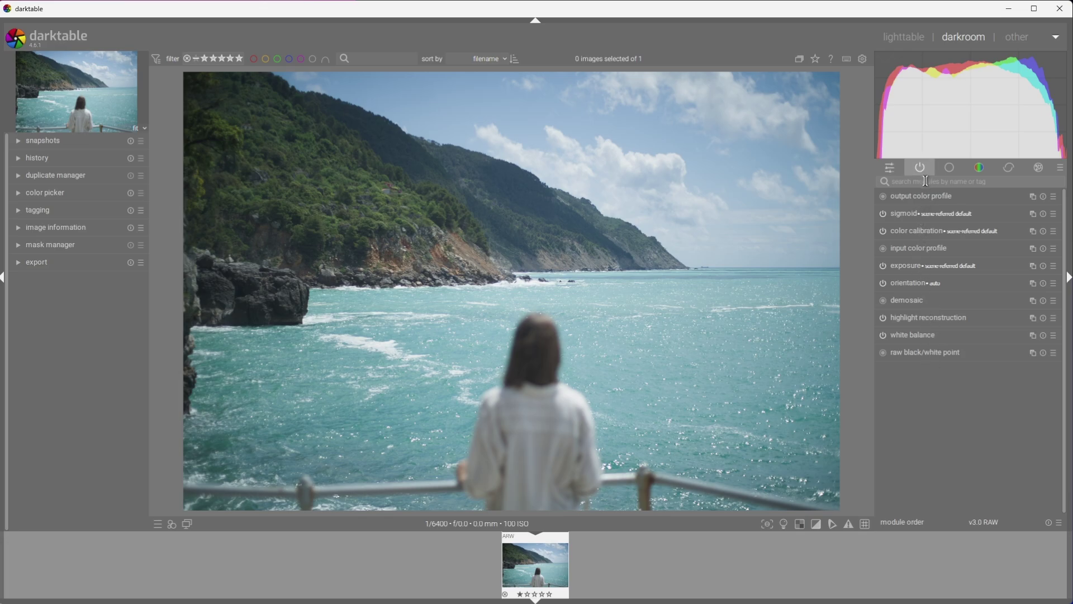
Step: Inspect raw black/white point and white balance, toggling white balance and browsing its presets
{"action": "left_click", "coordinate": [927, 352]}
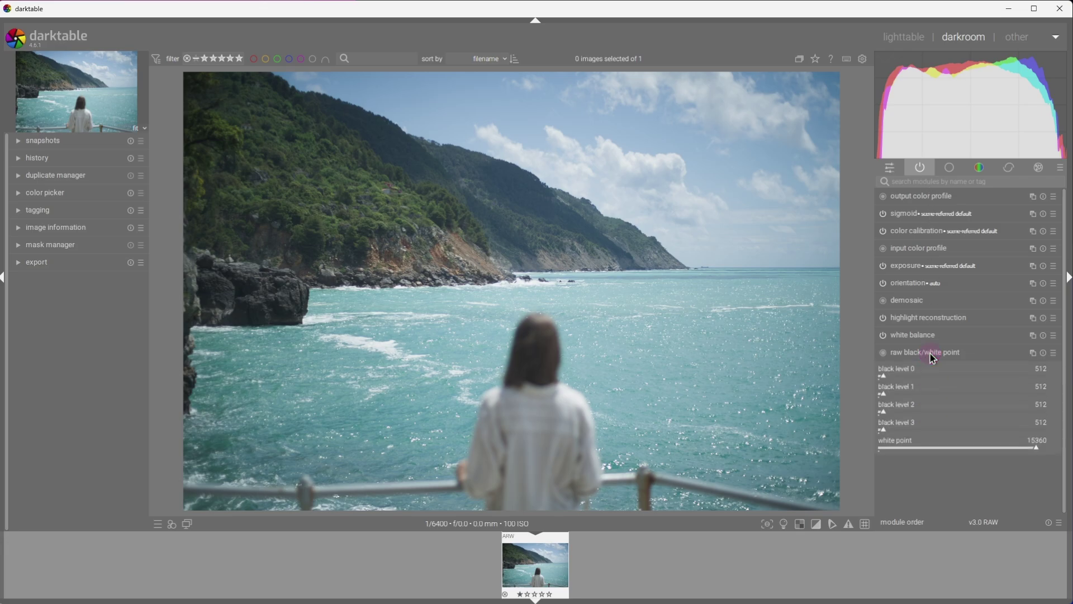
{"action": "left_click", "coordinate": [930, 354]}
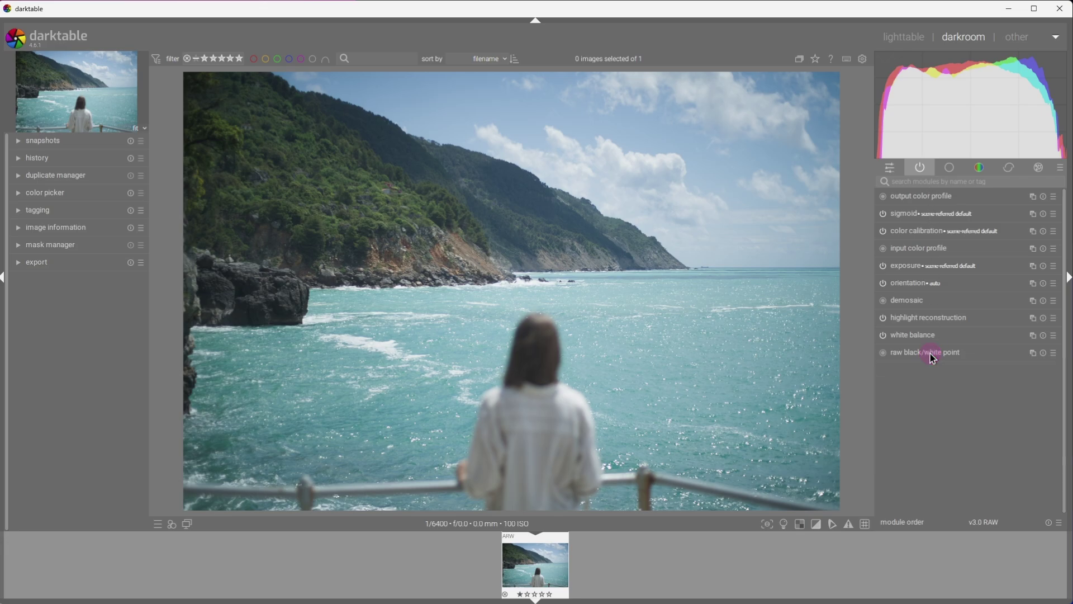
{"action": "left_click", "coordinate": [883, 335]}
{"action": "left_click", "coordinate": [883, 335]}
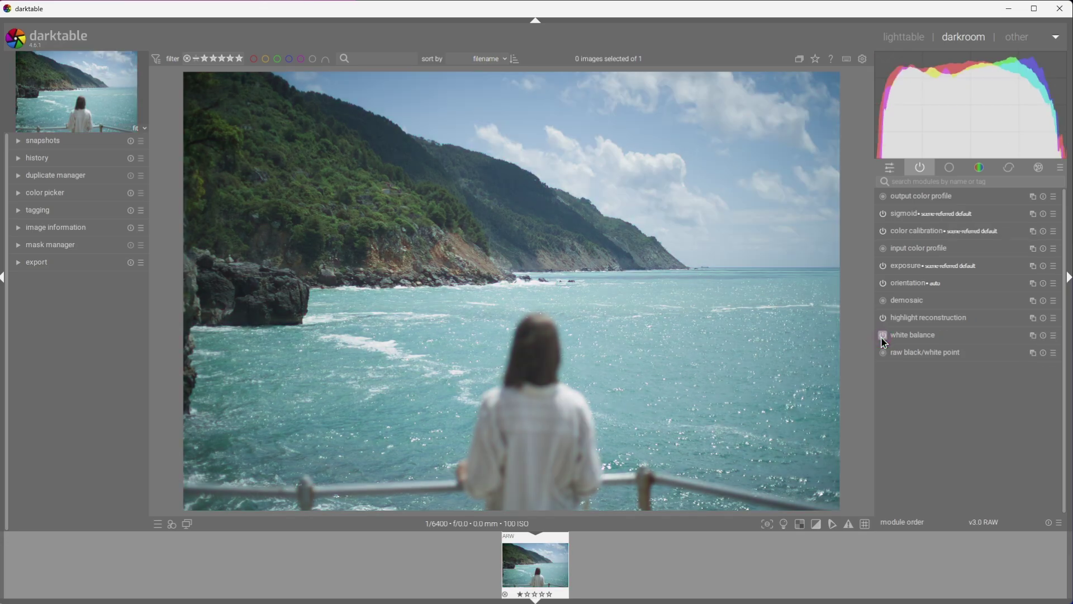
{"action": "left_click", "coordinate": [1054, 341]}
{"action": "left_click", "coordinate": [1016, 394]}
{"action": "mouse_move", "coordinate": [932, 317]}
{"action": "left_mouse_down"}
{"action": "mouse_move", "coordinate": [940, 206]}
{"action": "mouse_move", "coordinate": [948, 323]}
{"action": "left_mouse_up"}
Step: Switch between all and active modules, then search the modules for 'color'
{"action": "left_click", "coordinate": [926, 166]}
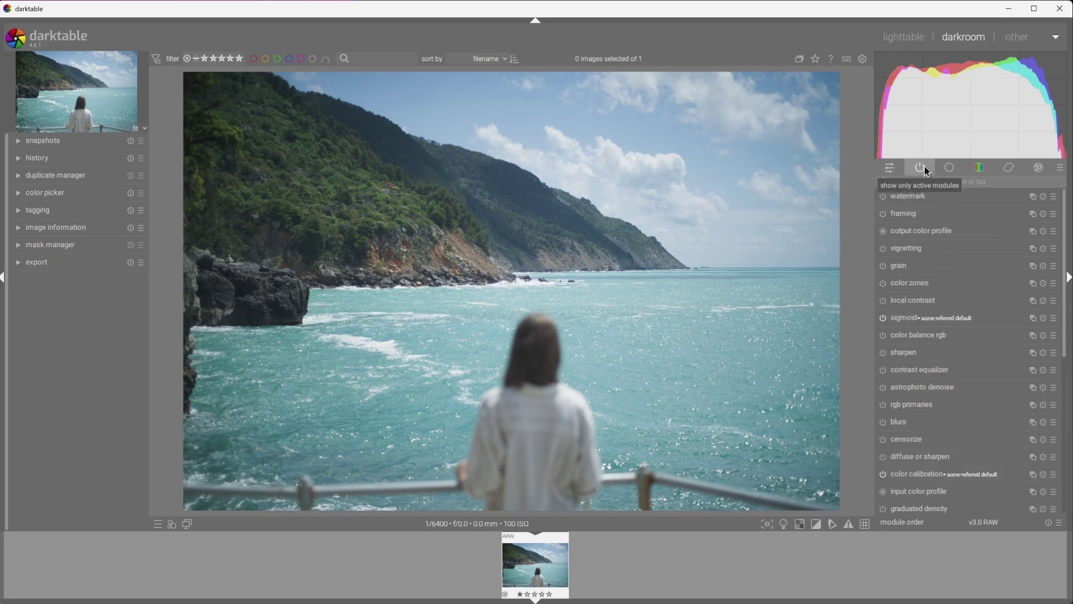
{"action": "left_click", "coordinate": [926, 168]}
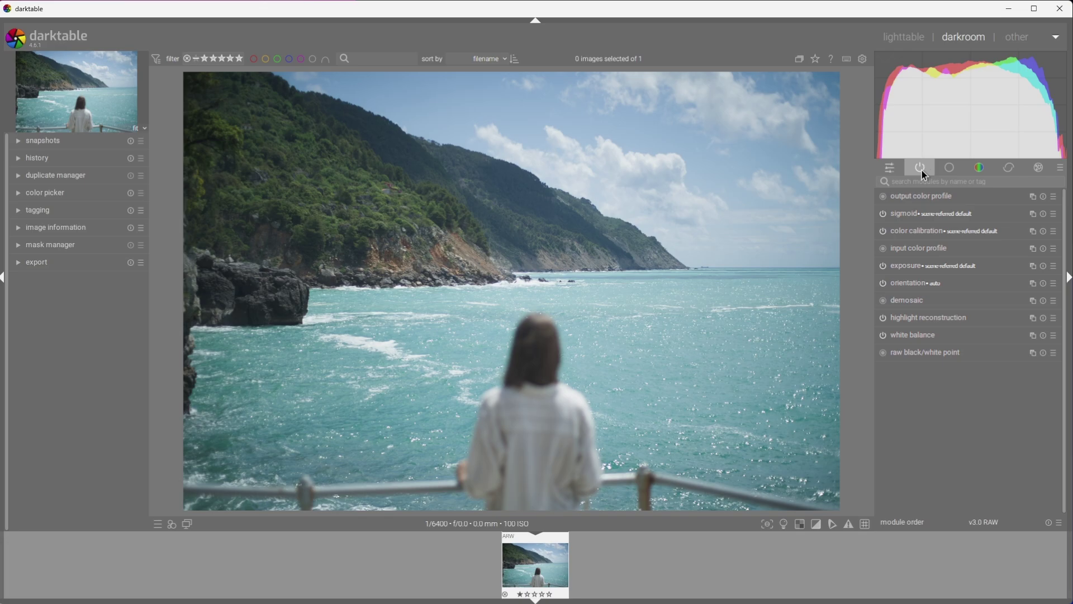
{"action": "left_click", "coordinate": [923, 181]}
{"action": "type", "text": "color"}
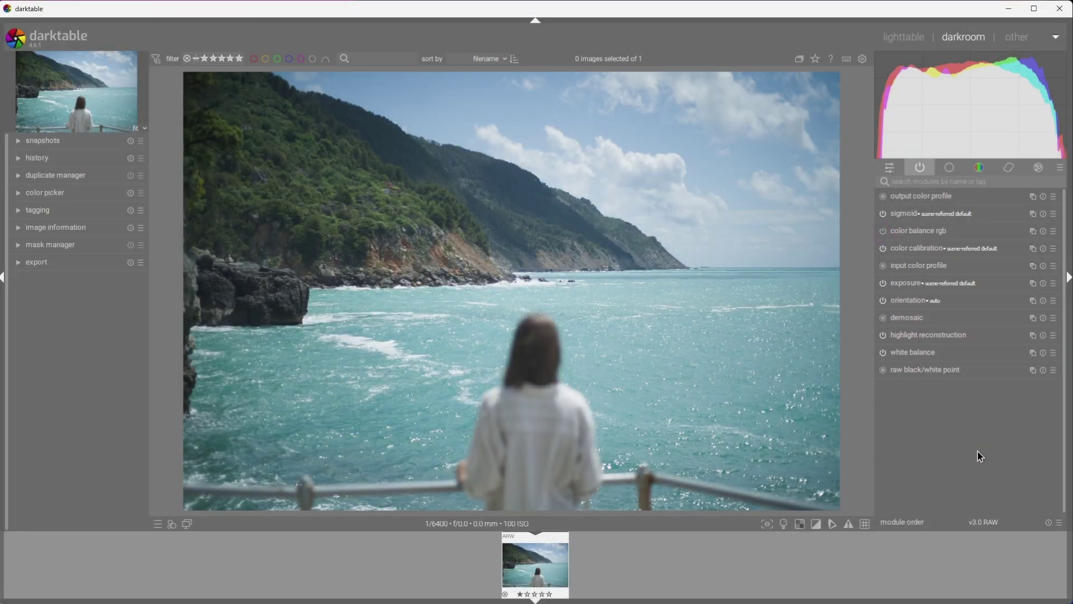
{"action": "left_click", "coordinate": [920, 169]}
{"action": "left_click", "coordinate": [919, 168]}
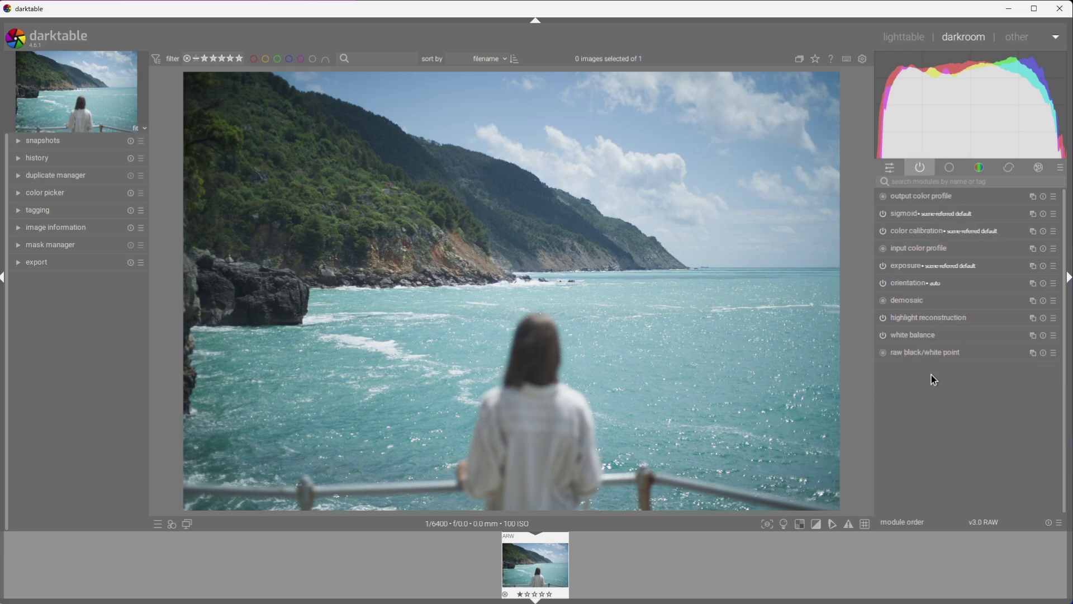
{"action": "left_click", "coordinate": [926, 354]}
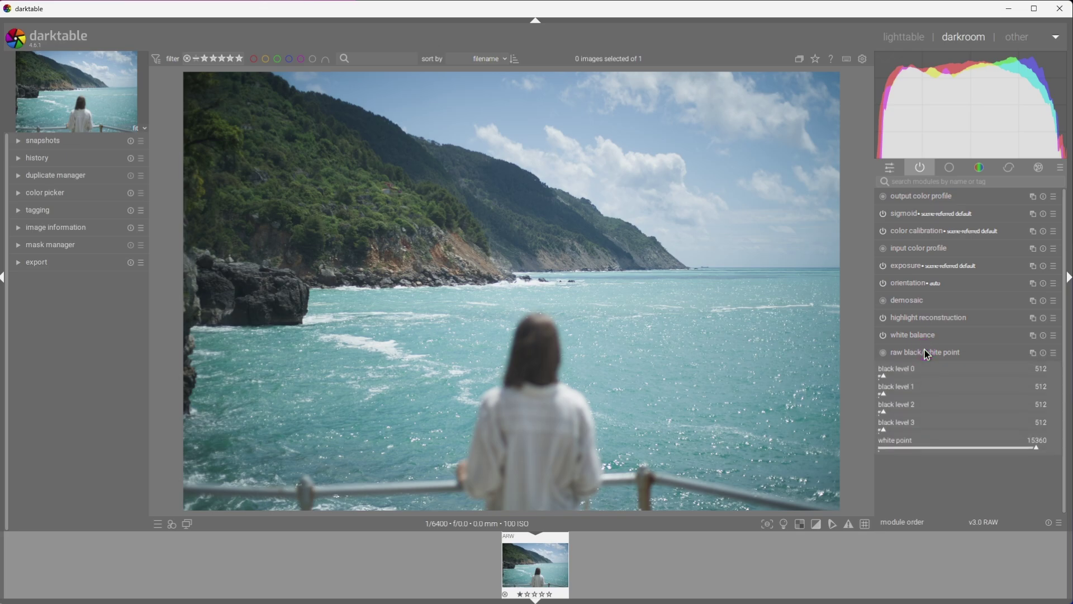
{"action": "left_click", "coordinate": [925, 351]}
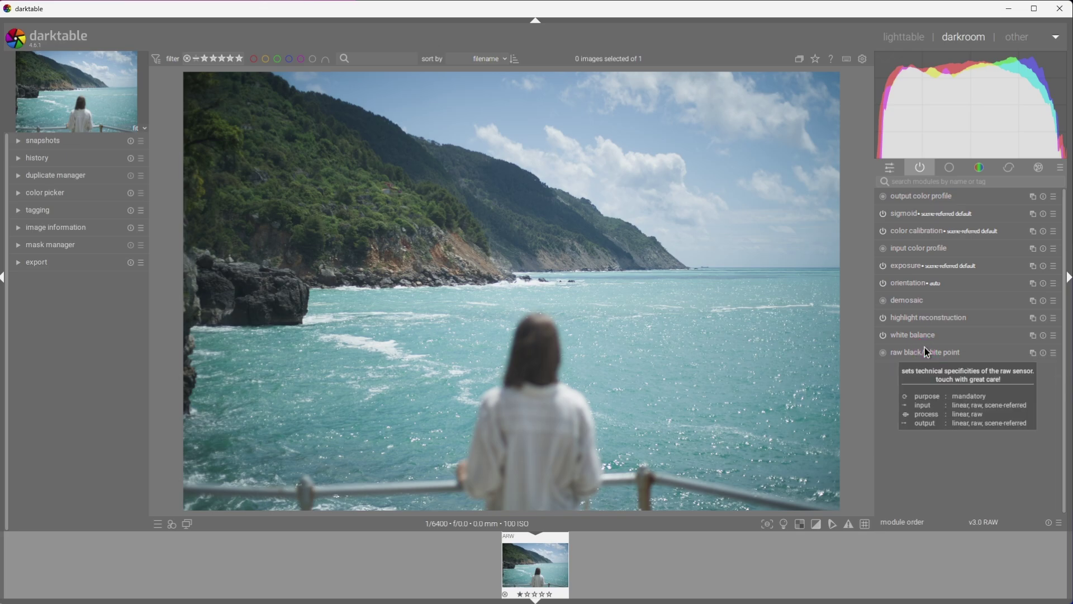
{"action": "left_click", "coordinate": [926, 333]}
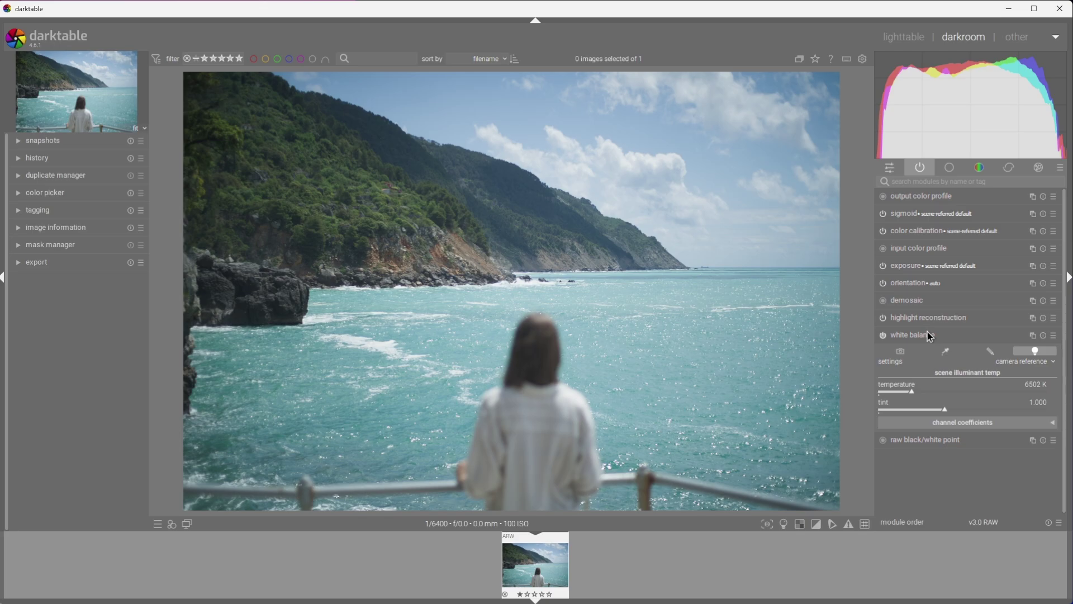
{"action": "left_click", "coordinate": [927, 333]}
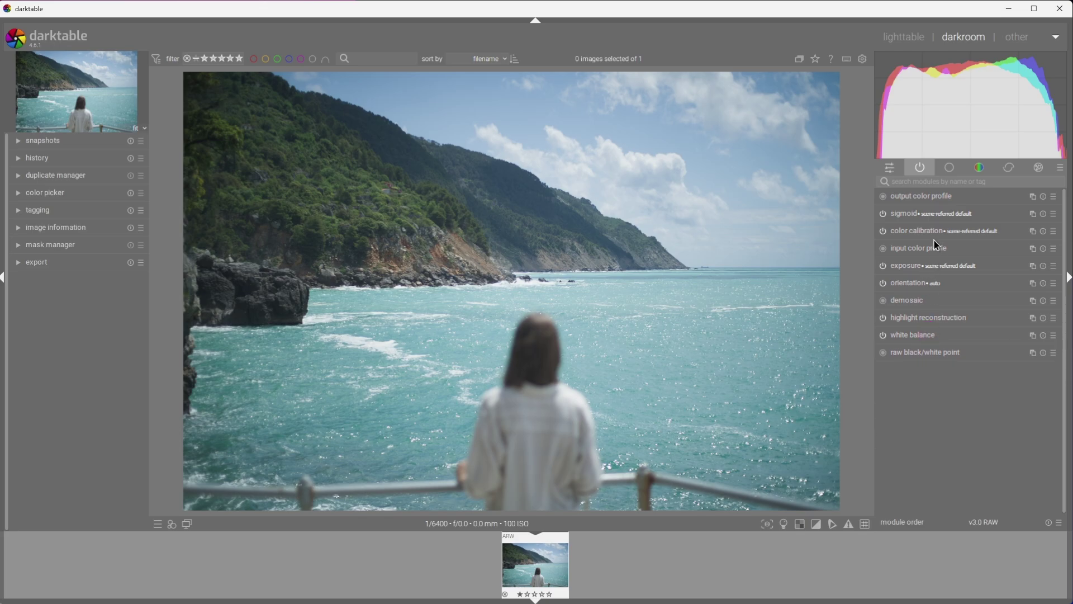
{"action": "left_click", "coordinate": [981, 232]}
{"action": "left_click", "coordinate": [981, 233]}
{"action": "left_click", "coordinate": [938, 320]}
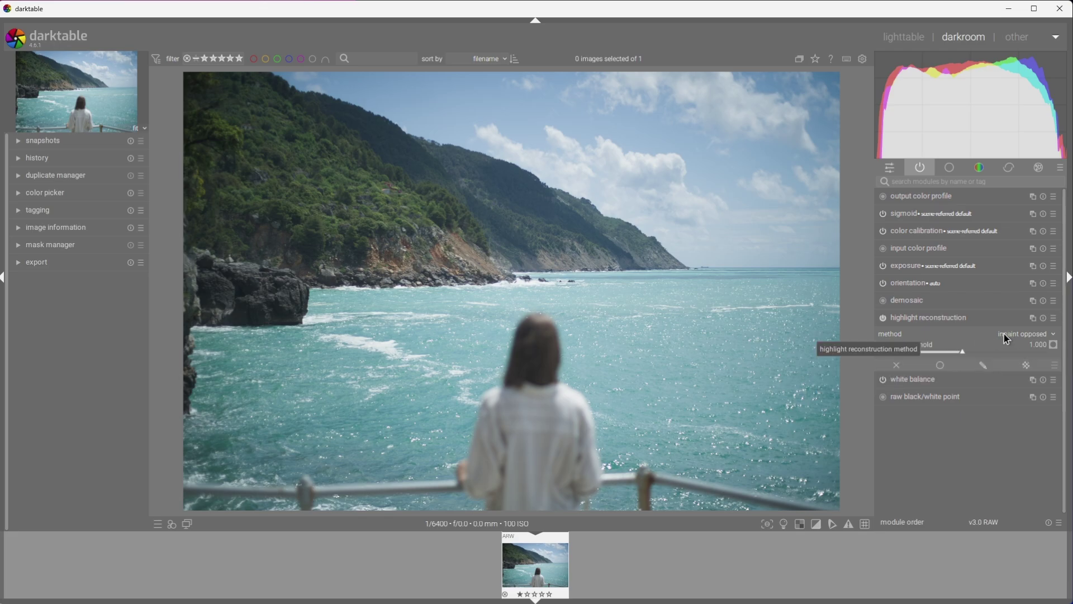
{"action": "left_click", "coordinate": [909, 318]}
{"action": "left_click", "coordinate": [911, 302]}
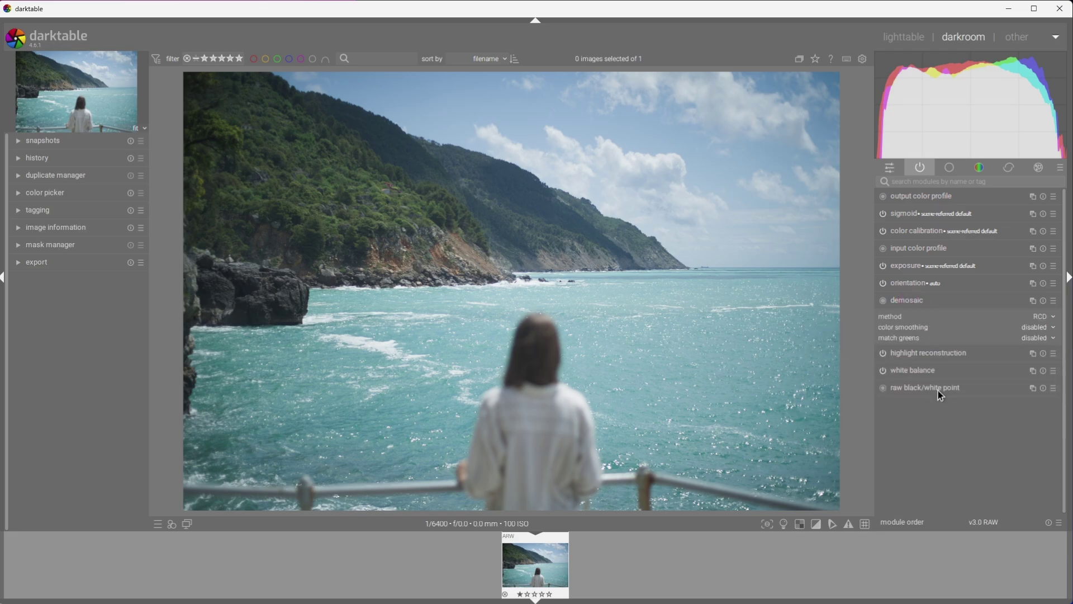
{"action": "left_click", "coordinate": [910, 302]}
{"action": "left_click", "coordinate": [905, 267]}
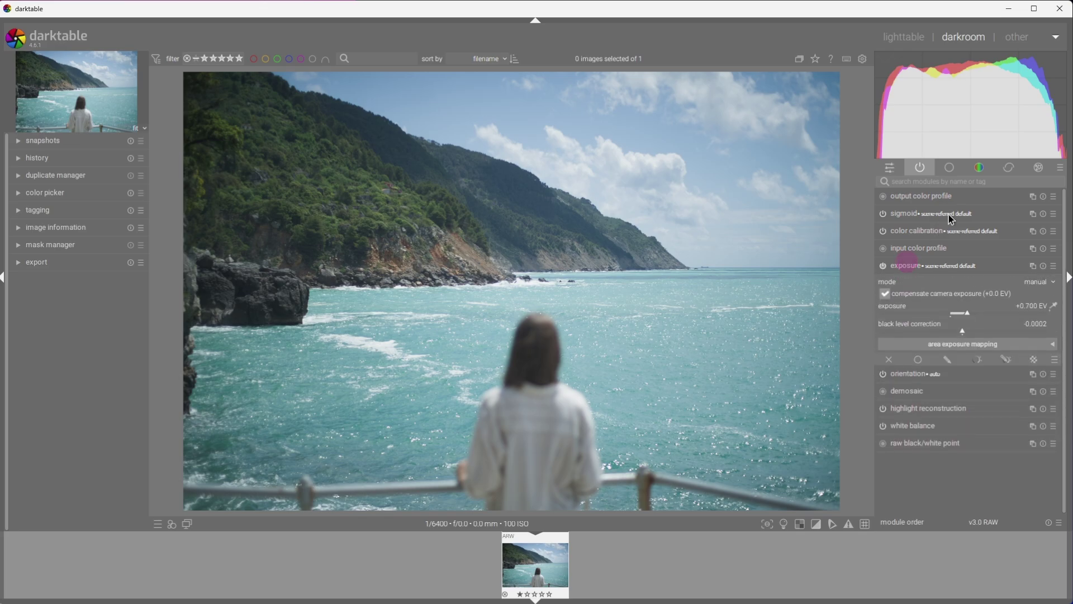
{"action": "left_click", "coordinate": [912, 265]}
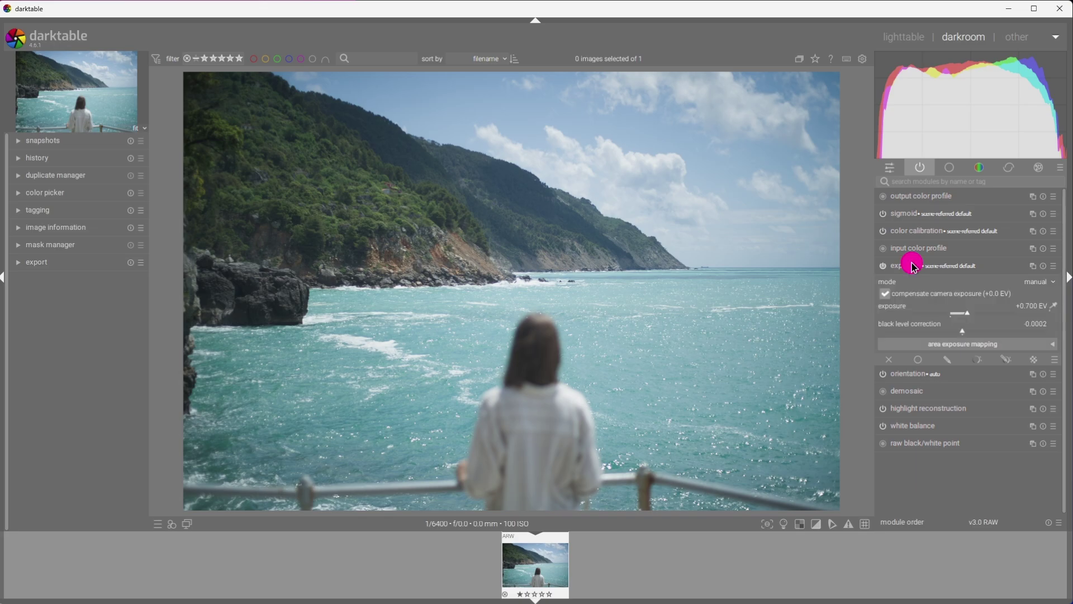
{"action": "left_click", "coordinate": [985, 248]}
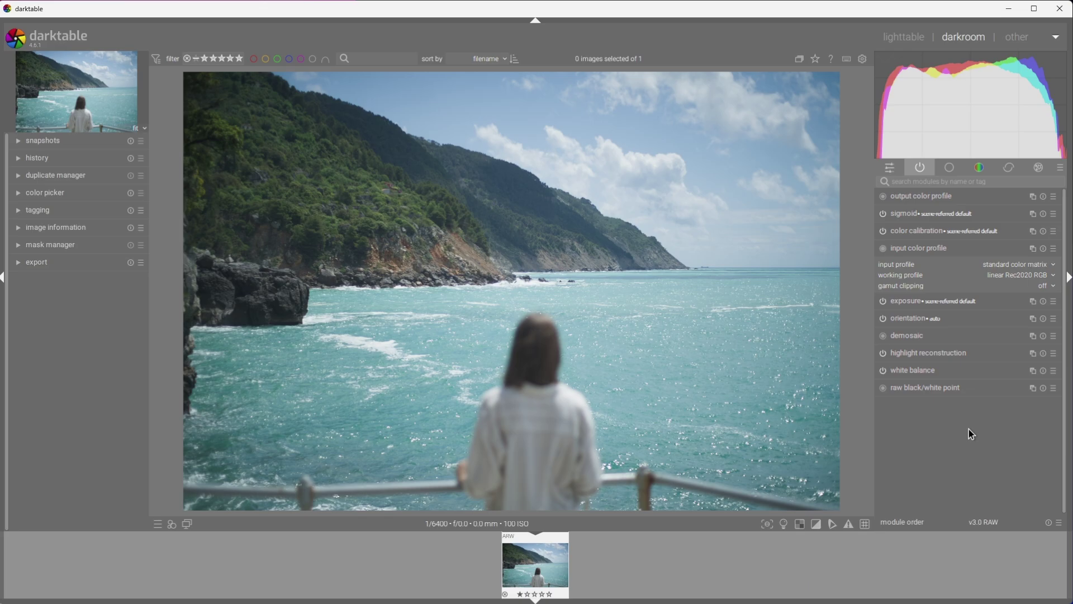
{"action": "left_click", "coordinate": [1010, 275]}
{"action": "left_click", "coordinate": [1013, 275]}
{"action": "left_click", "coordinate": [953, 249]}
{"action": "left_click", "coordinate": [921, 231]}
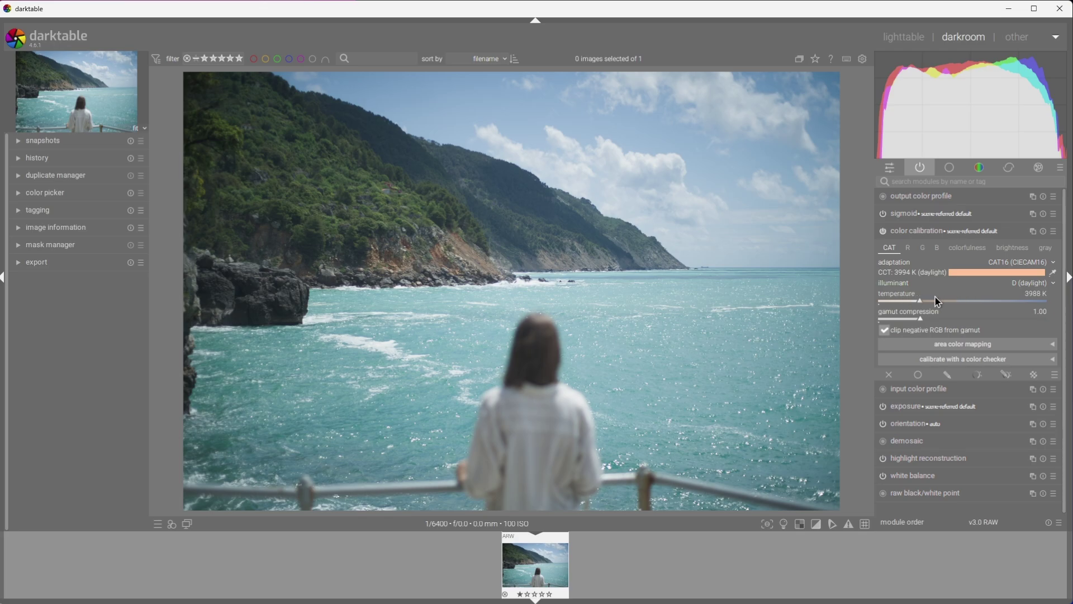
{"action": "left_click", "coordinate": [926, 231]}
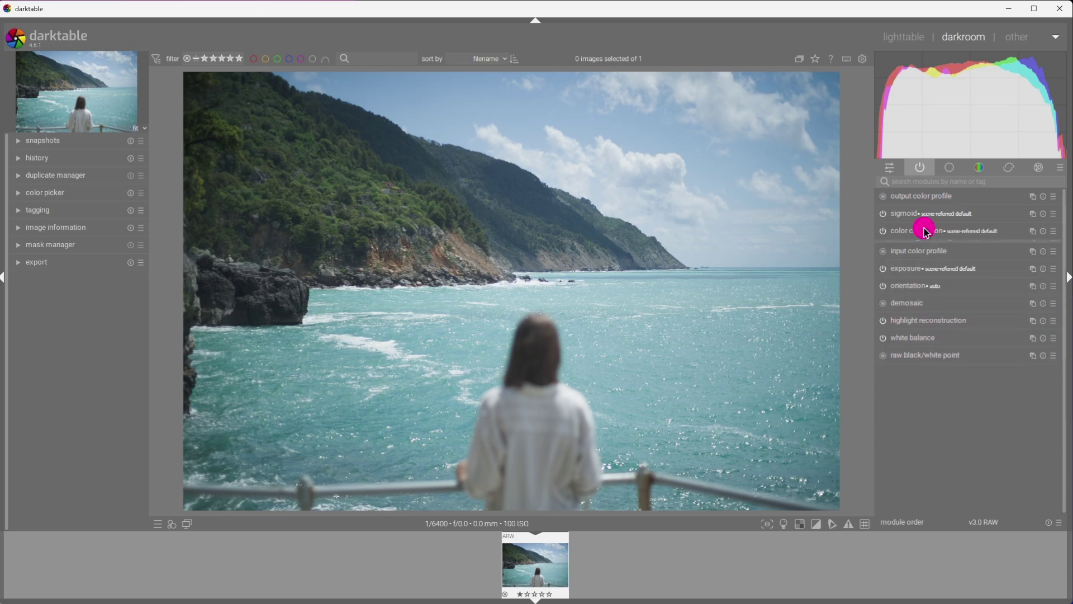
Step: Enable color balance rgb via a 'color bala' search, clear the search, and peek at sigmoid
{"action": "left_click", "coordinate": [939, 182]}
{"action": "type", "text": "color bala"}
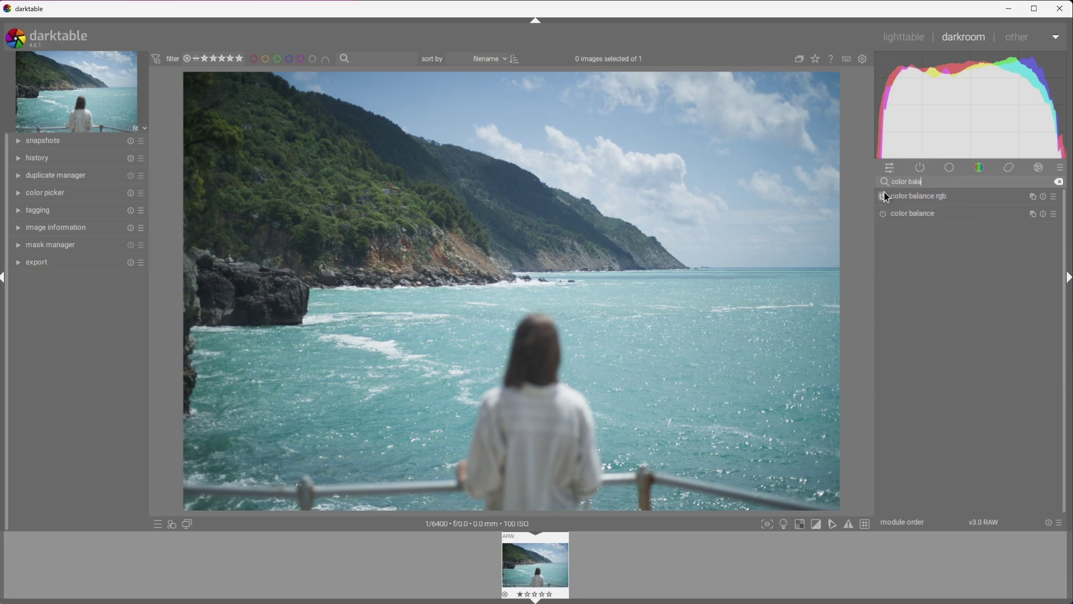
{"action": "left_click", "coordinate": [905, 195]}
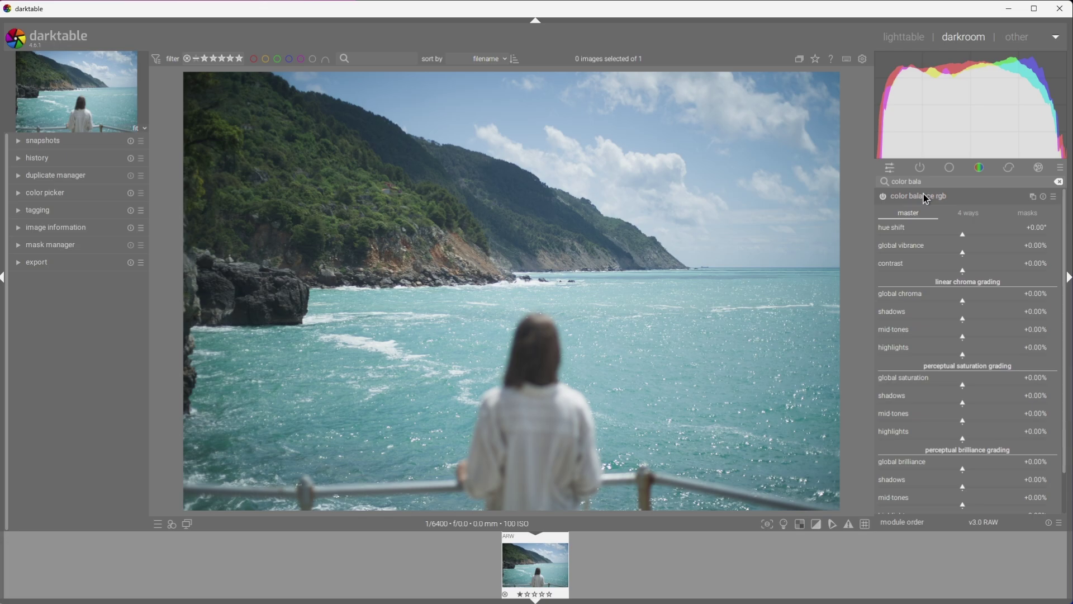
{"action": "left_click", "coordinate": [929, 196]}
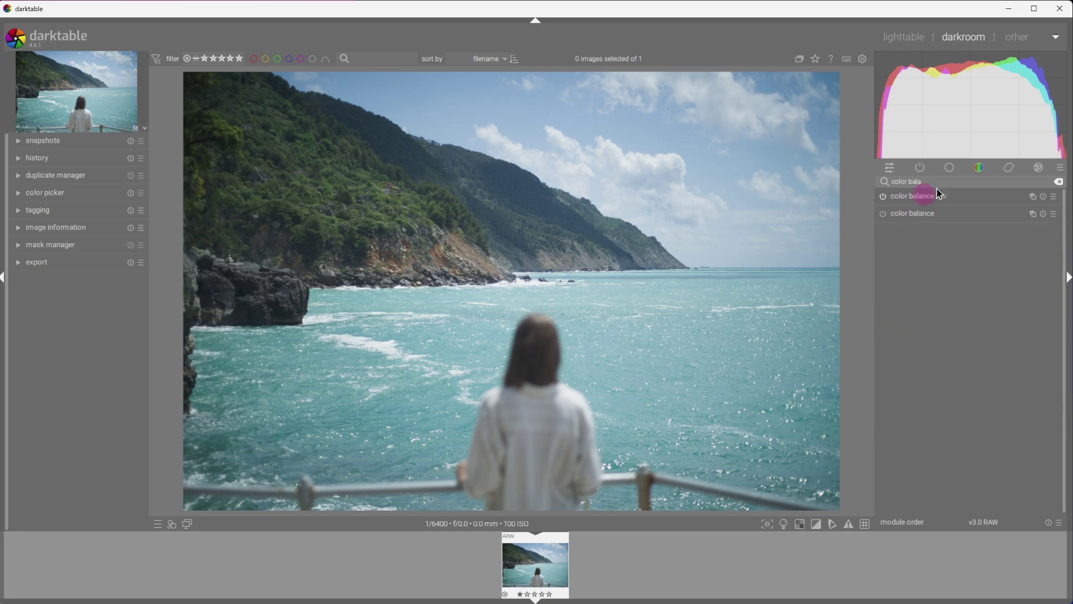
{"action": "left_click", "coordinate": [1059, 182]}
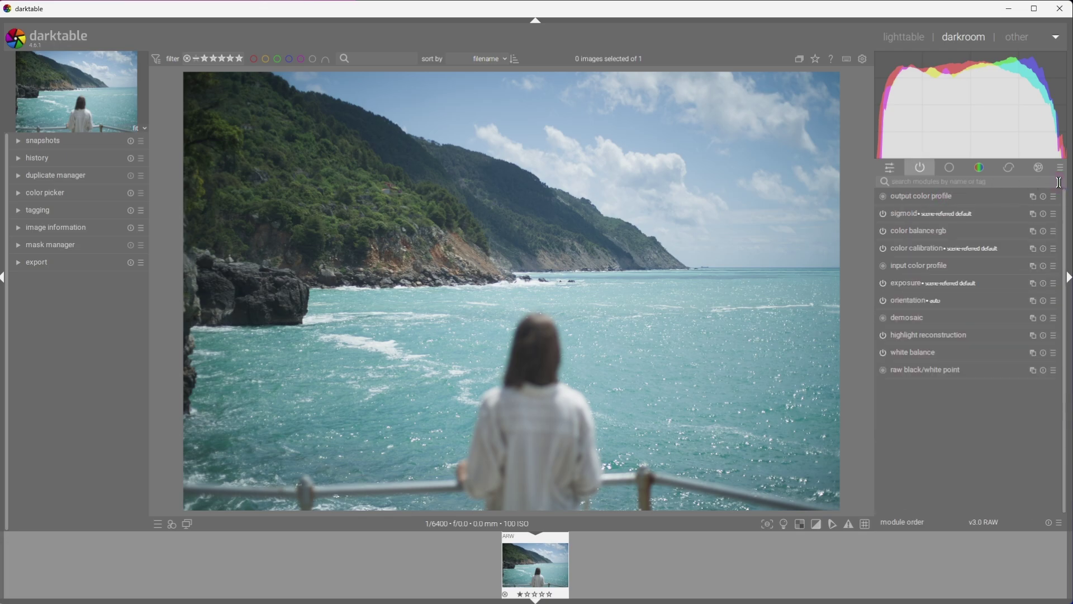
{"action": "left_click", "coordinate": [988, 212]}
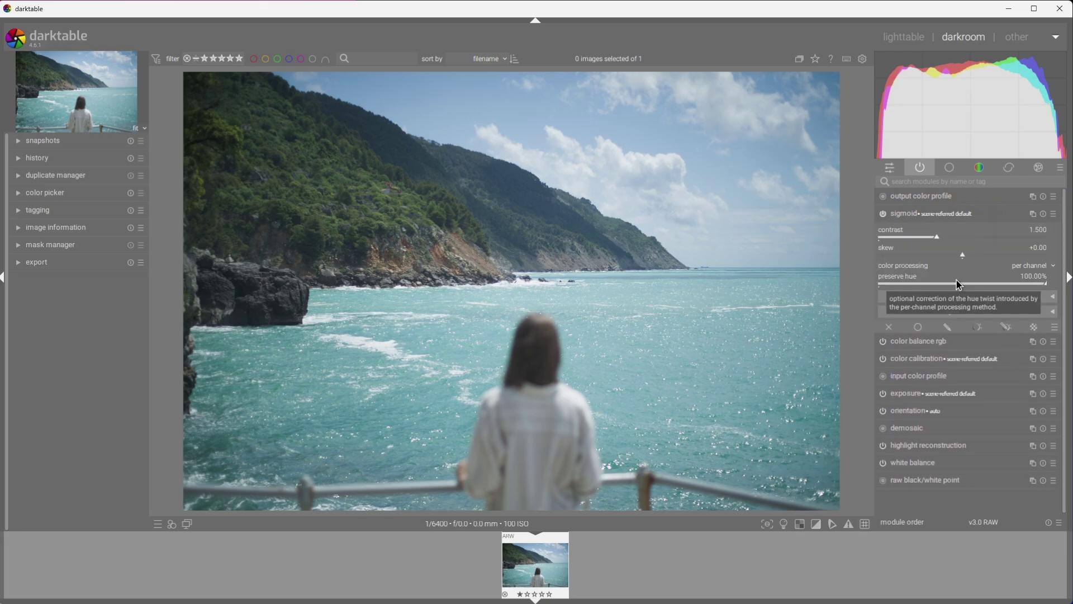
{"action": "left_click", "coordinate": [988, 213]}
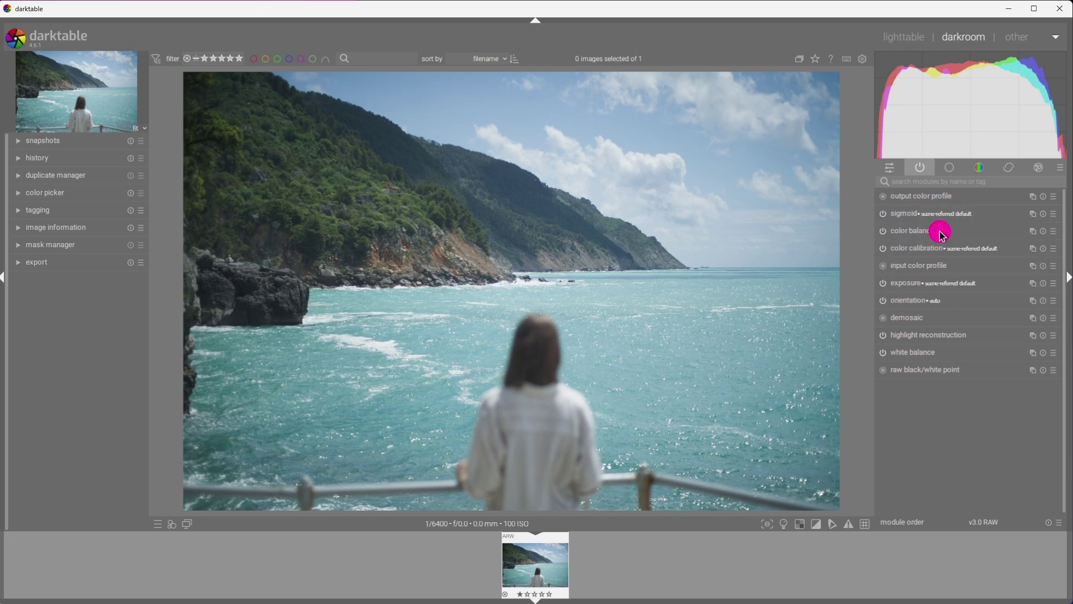
Step: Drag color balance rgb above sigmoid, reset module order to v3.0 RAW, and toggle the filmstrip
{"action": "left_click_drag", "start_coordinate": [940, 232], "coordinate": [950, 231]}
{"action": "left_click_drag", "start_coordinate": [950, 231], "coordinate": [953, 209]}
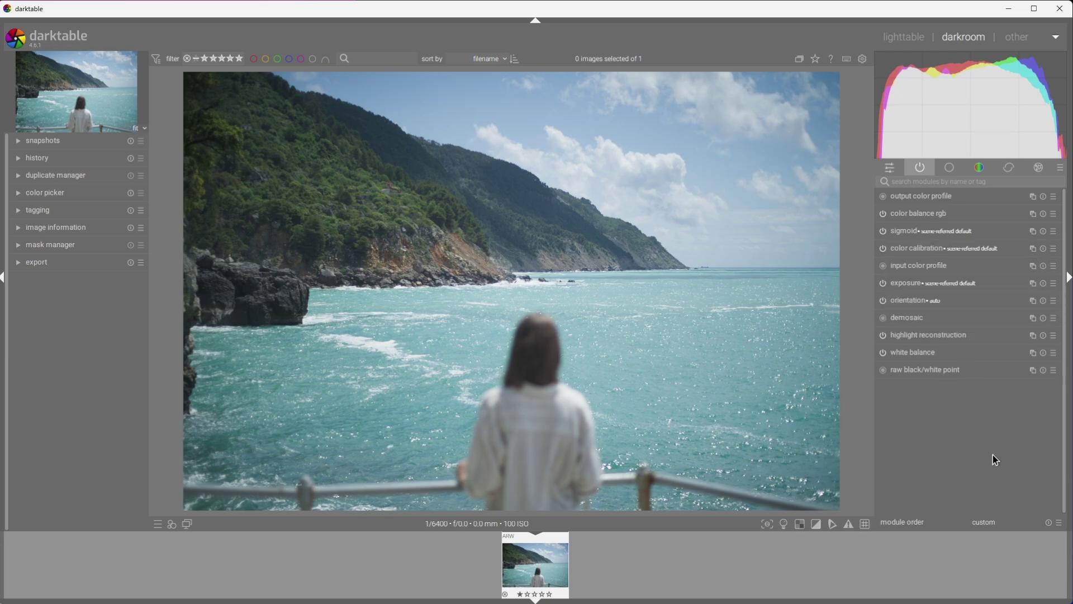
{"action": "left_click", "coordinate": [1048, 523]}
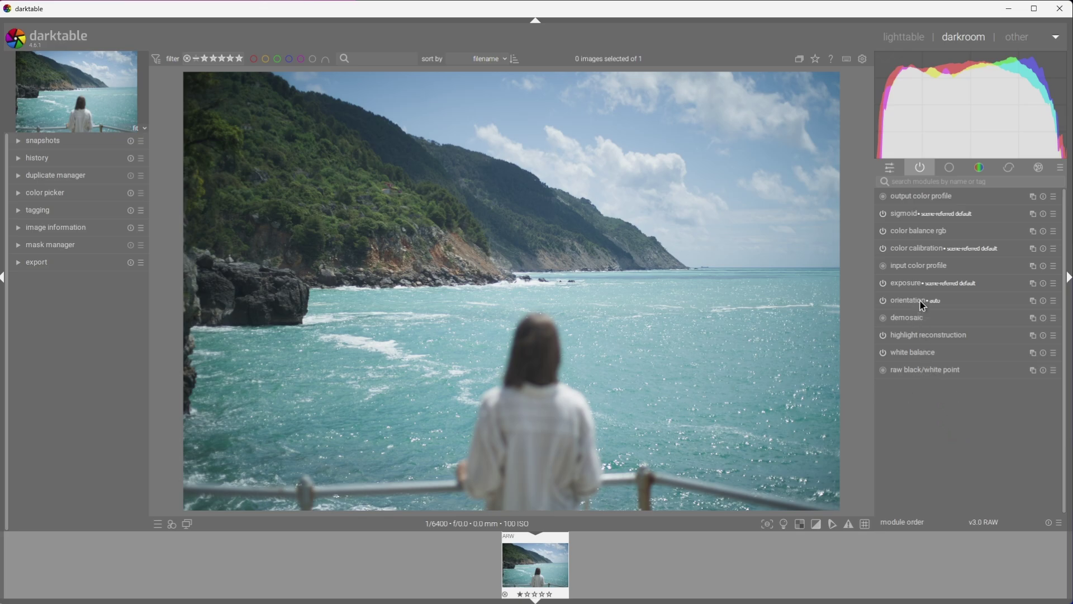
{"action": "left_click", "coordinate": [536, 599]}
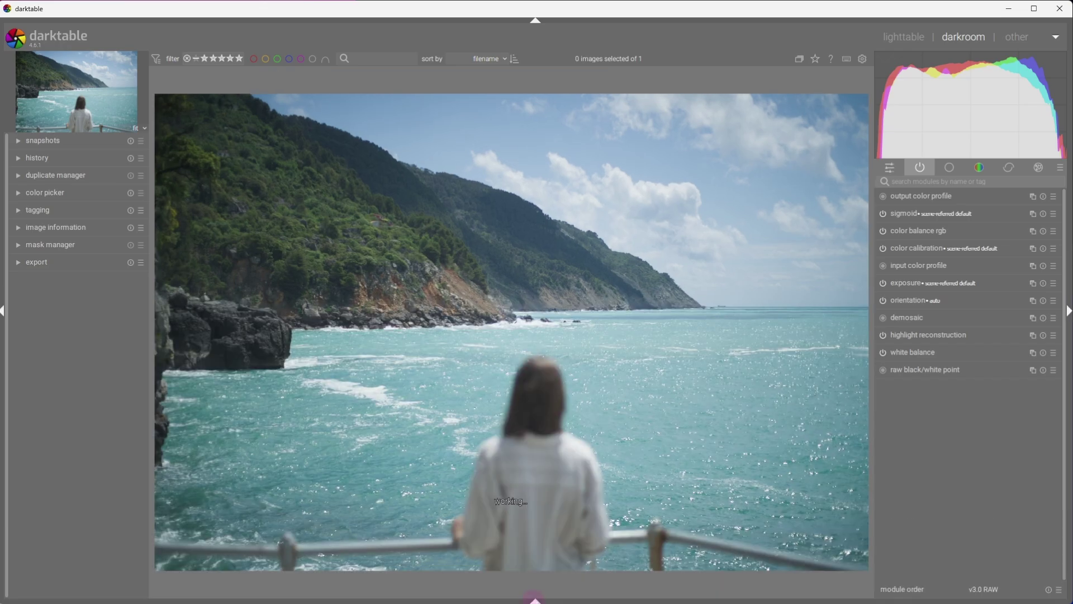
{"action": "left_click", "coordinate": [537, 599]}
Step: Hide the filmstrip and search the full module list for 'crop'
{"action": "left_click", "coordinate": [537, 599]}
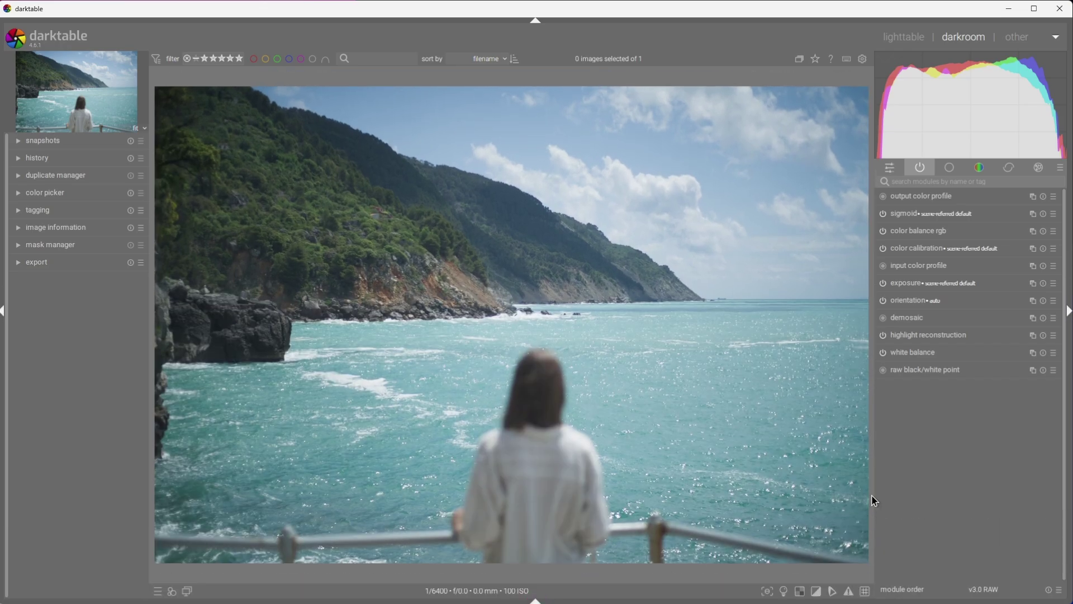
{"action": "left_click", "coordinate": [926, 181]}
{"action": "left_click", "coordinate": [919, 161]}
{"action": "left_click", "coordinate": [919, 161]}
{"action": "left_click", "coordinate": [919, 161]}
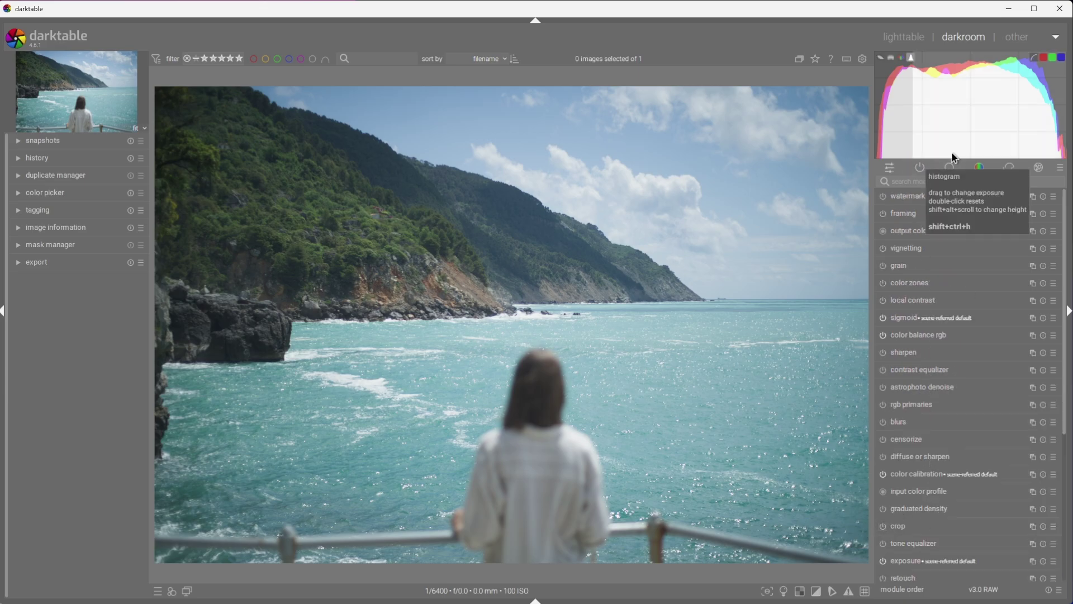
{"action": "left_click", "coordinate": [948, 181]}
{"action": "type", "text": "crop"}
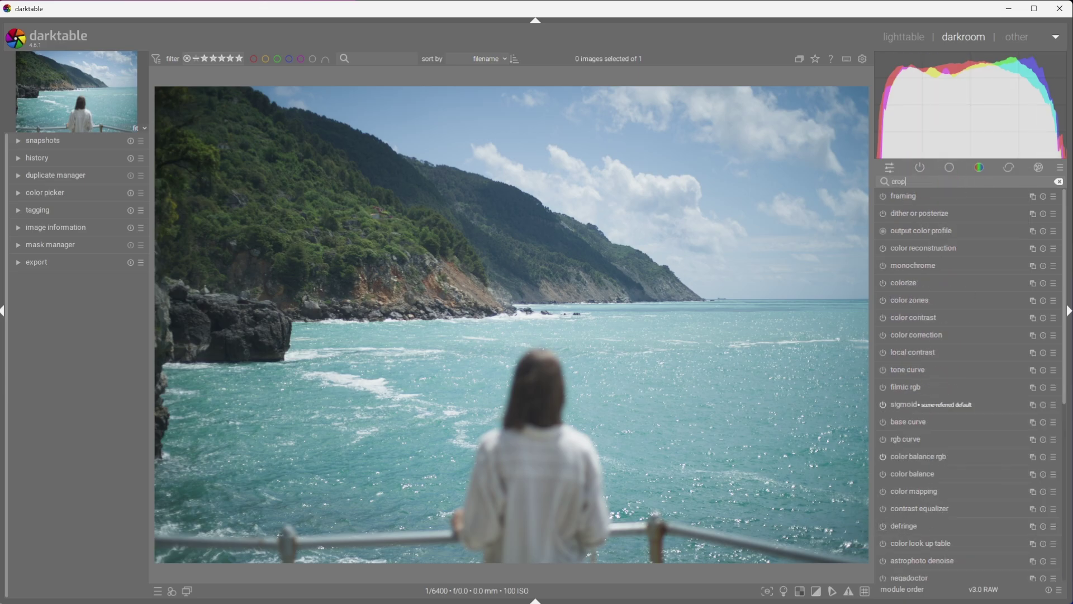
Step: Crop with original image aspect, pulling the bottom-left corner in and shifting the frame down
{"action": "left_click", "coordinate": [903, 198]}
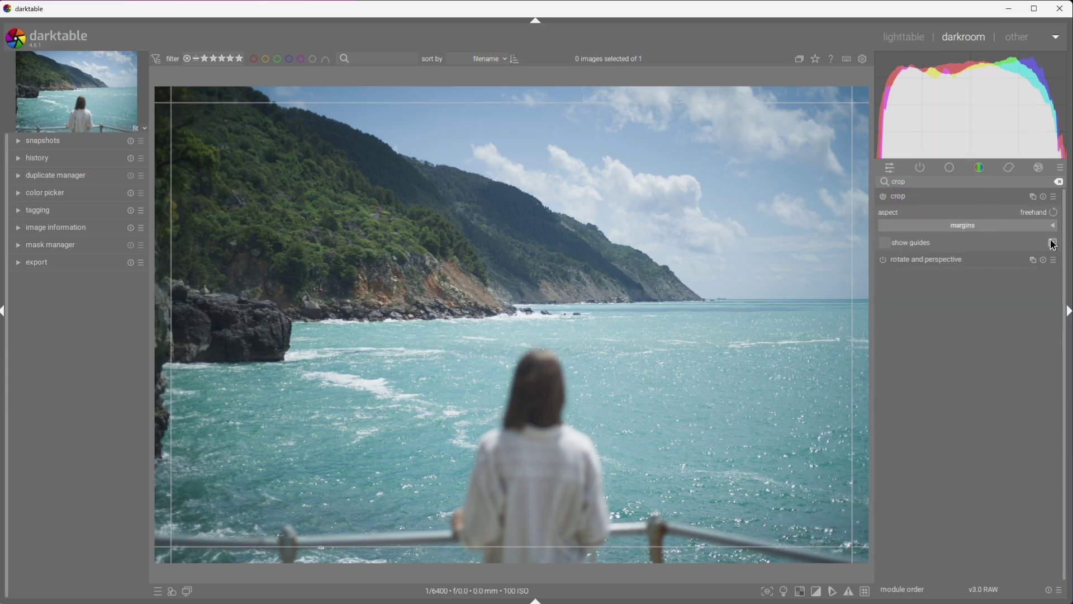
{"action": "left_click", "coordinate": [1037, 213]}
{"action": "left_click", "coordinate": [1041, 226]}
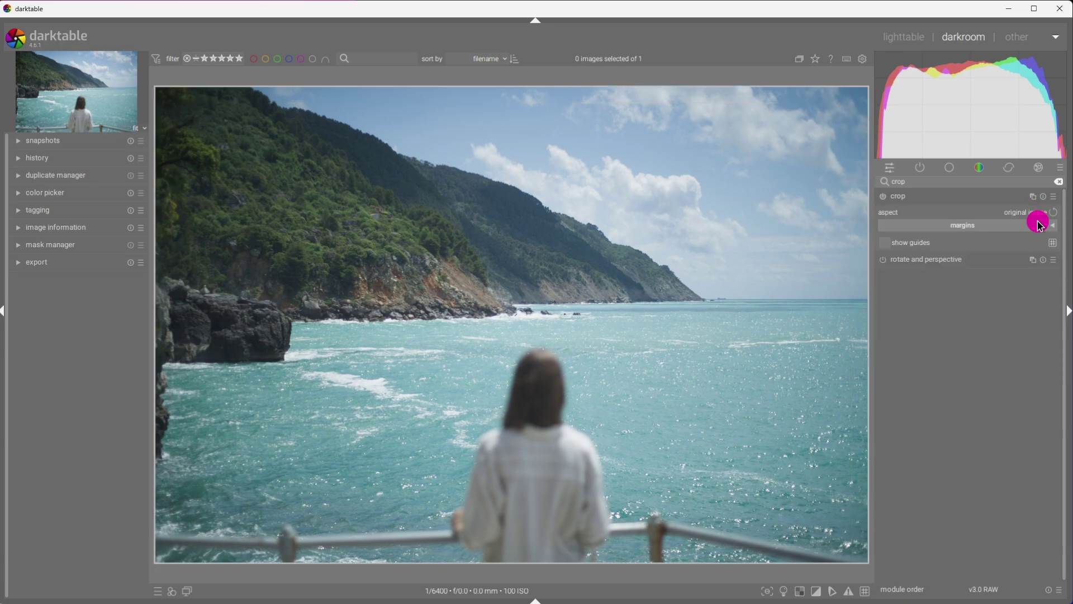
{"action": "left_click_drag", "start_coordinate": [158, 557], "coordinate": [182, 546]}
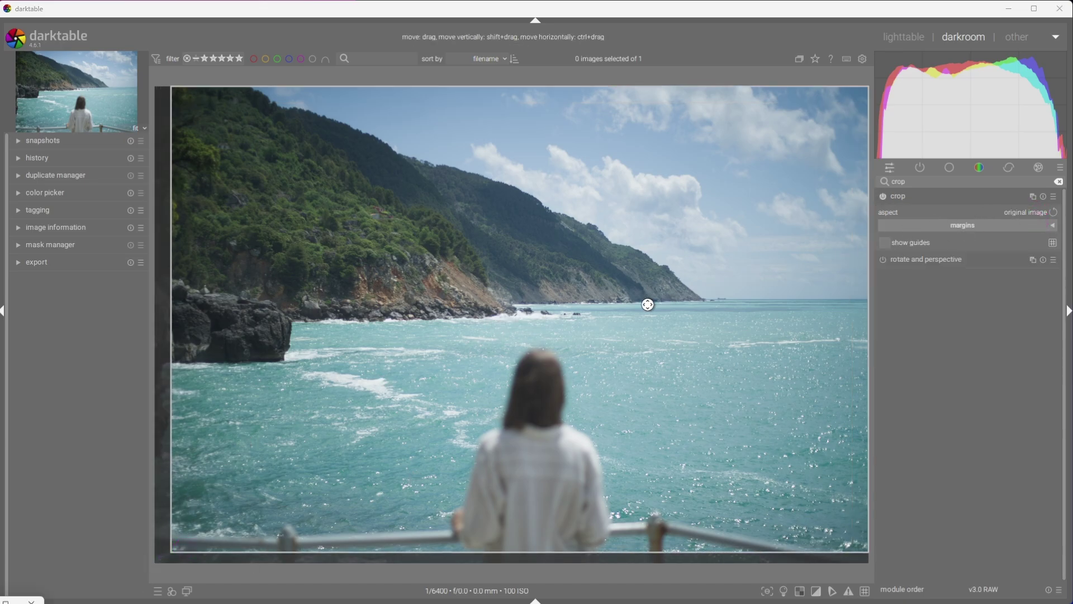
{"action": "left_click_drag", "start_coordinate": [631, 307], "coordinate": [618, 328]}
{"action": "left_click", "coordinate": [1000, 197]}
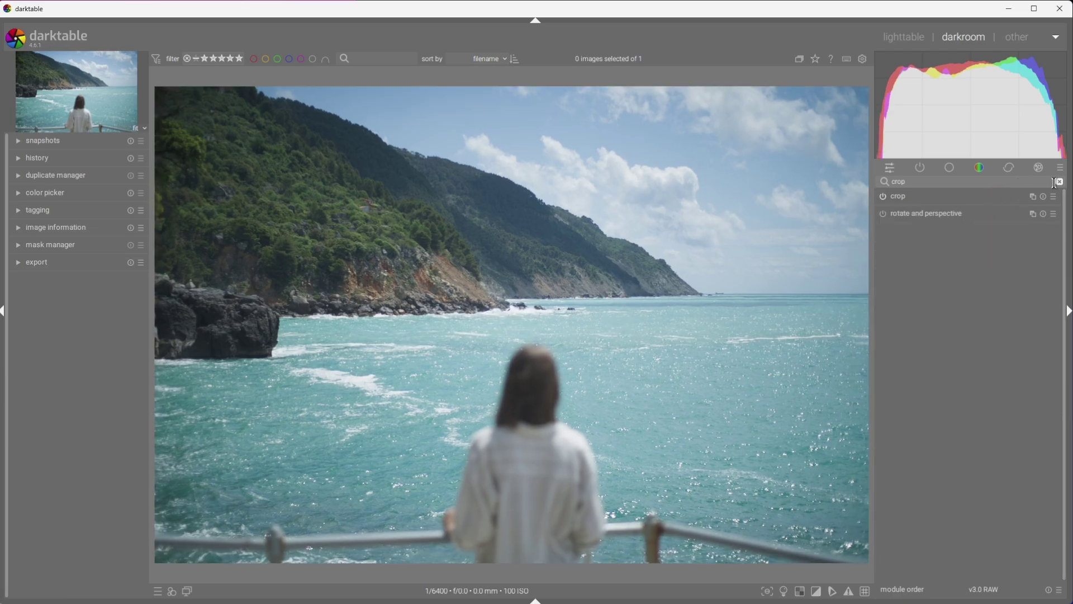
Step: Clear the search, show active modules, and raise exposure from +0.700 EV to +1.302 EV
{"action": "left_click", "coordinate": [1058, 182]}
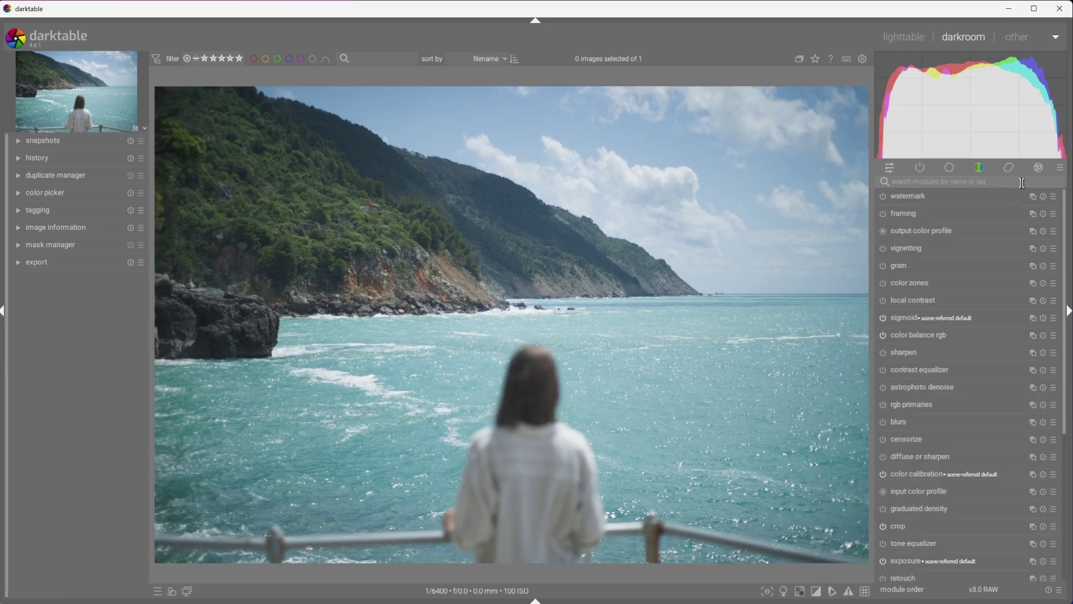
{"action": "left_click", "coordinate": [928, 164]}
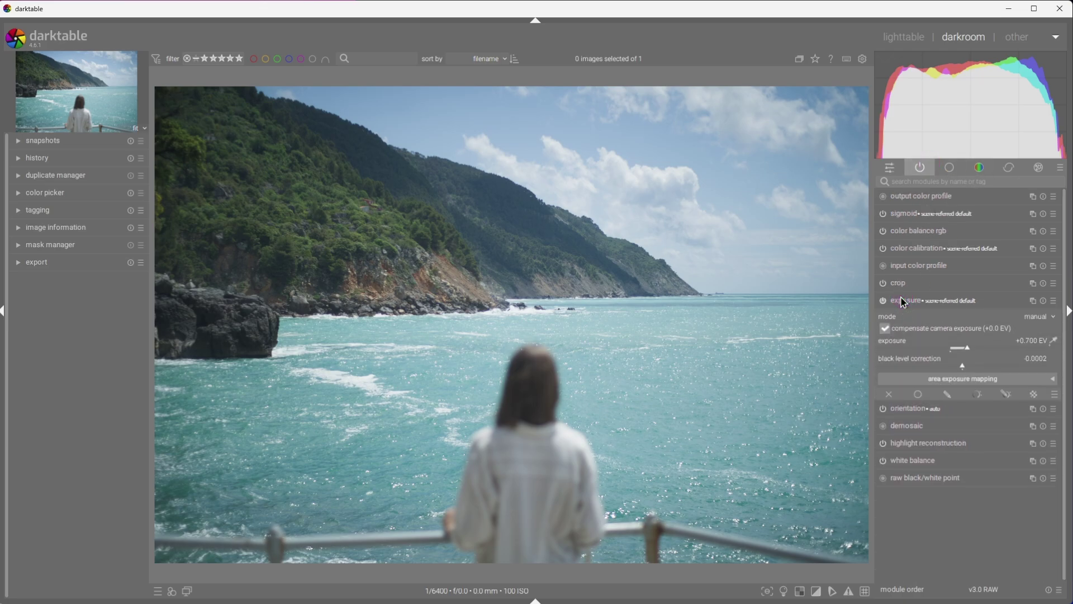
{"action": "left_click", "coordinate": [970, 350]}
{"action": "left_click_drag", "start_coordinate": [970, 350], "coordinate": [981, 350]}
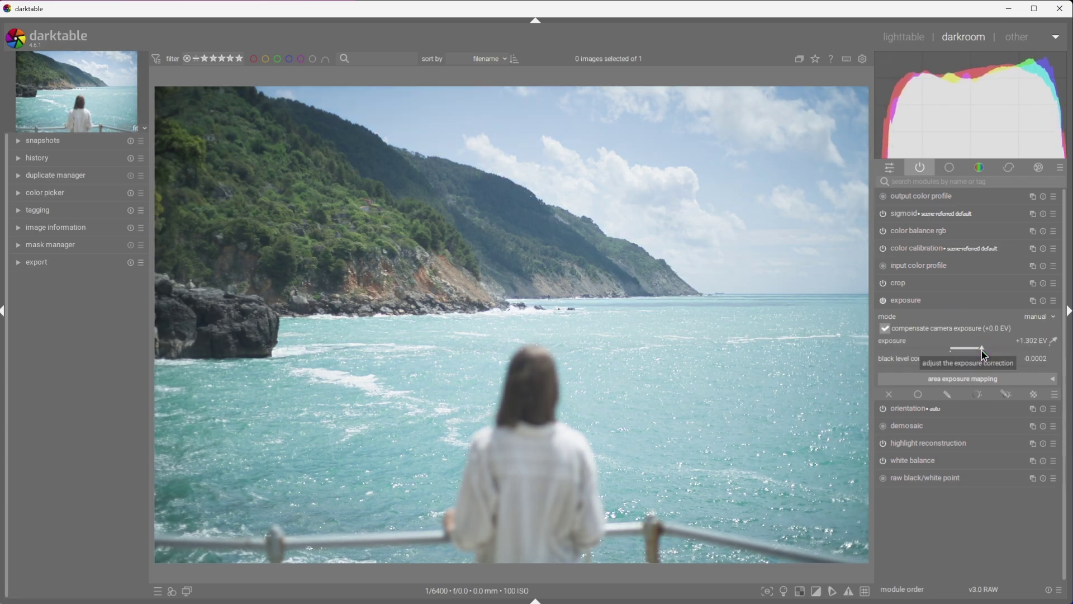
{"action": "left_click", "coordinate": [928, 255]}
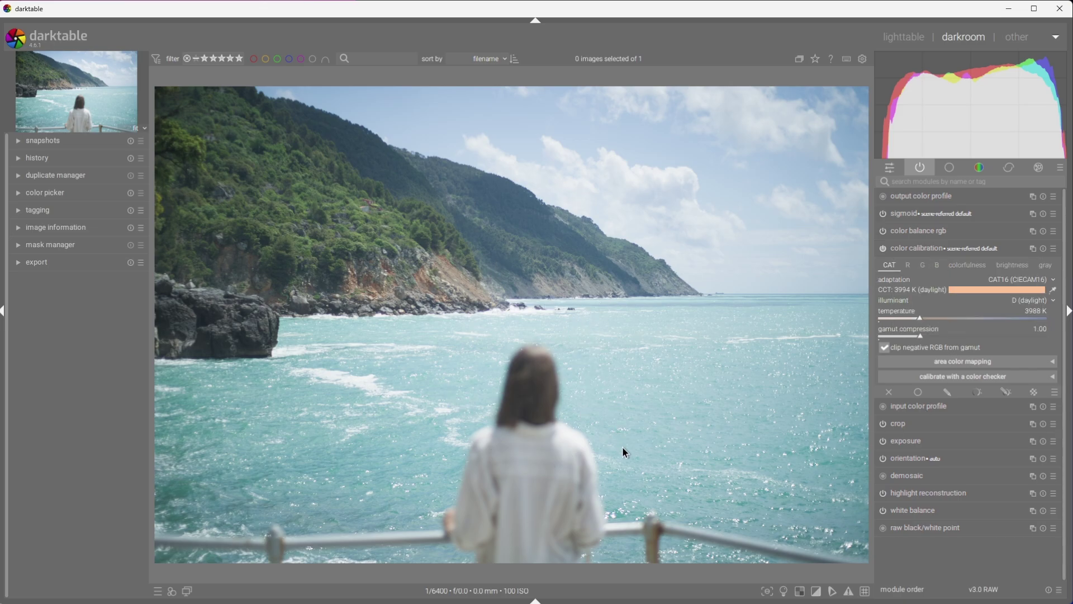
Step: Keep the daylight illuminant and set color calibration temperature to 4249 K after trying an image sample
{"action": "left_click", "coordinate": [1038, 299]}
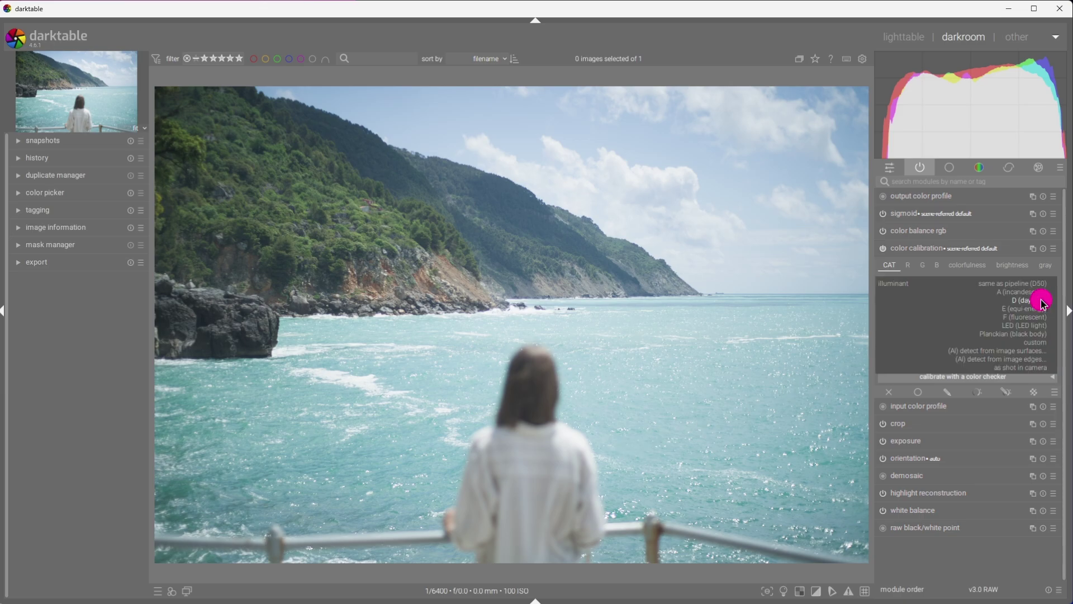
{"action": "left_click", "coordinate": [1028, 299]}
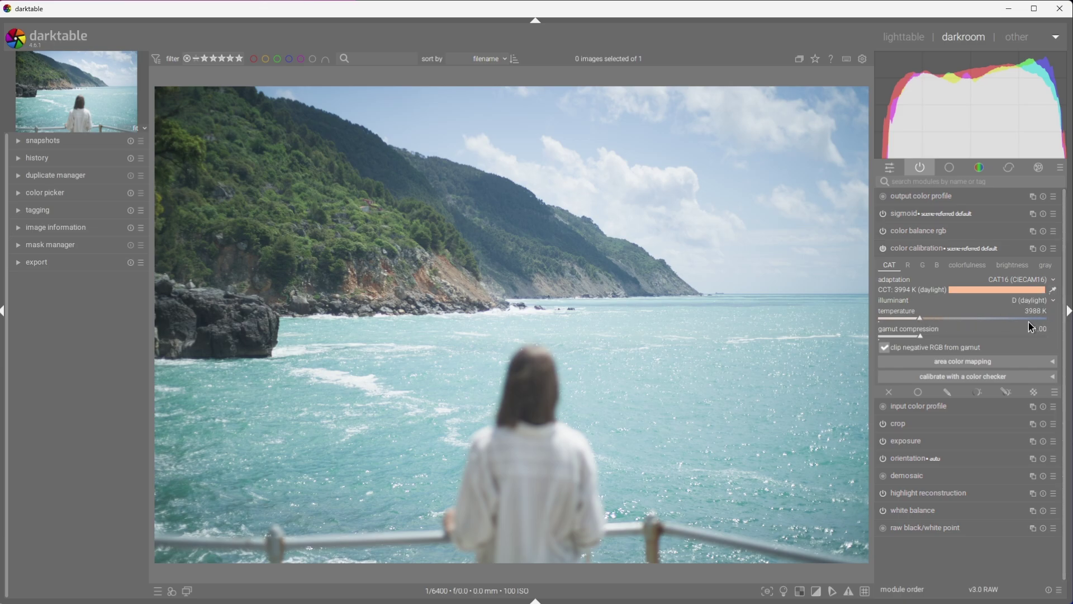
{"action": "left_click", "coordinate": [1054, 293]}
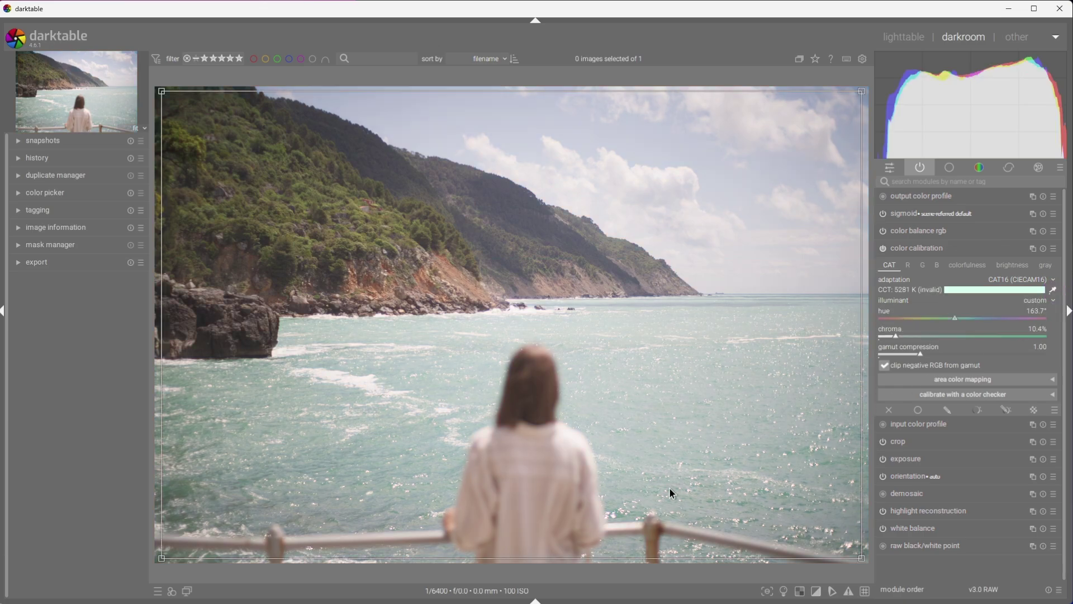
{"action": "left_click_drag", "start_coordinate": [485, 445], "coordinate": [567, 514]}
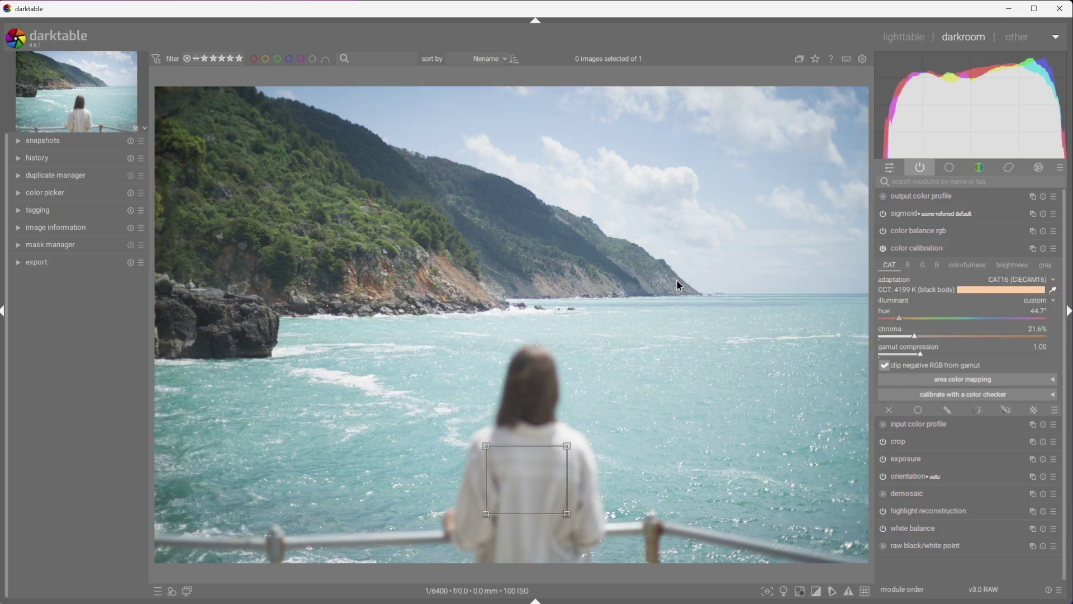
{"action": "left_click", "coordinate": [1042, 249]}
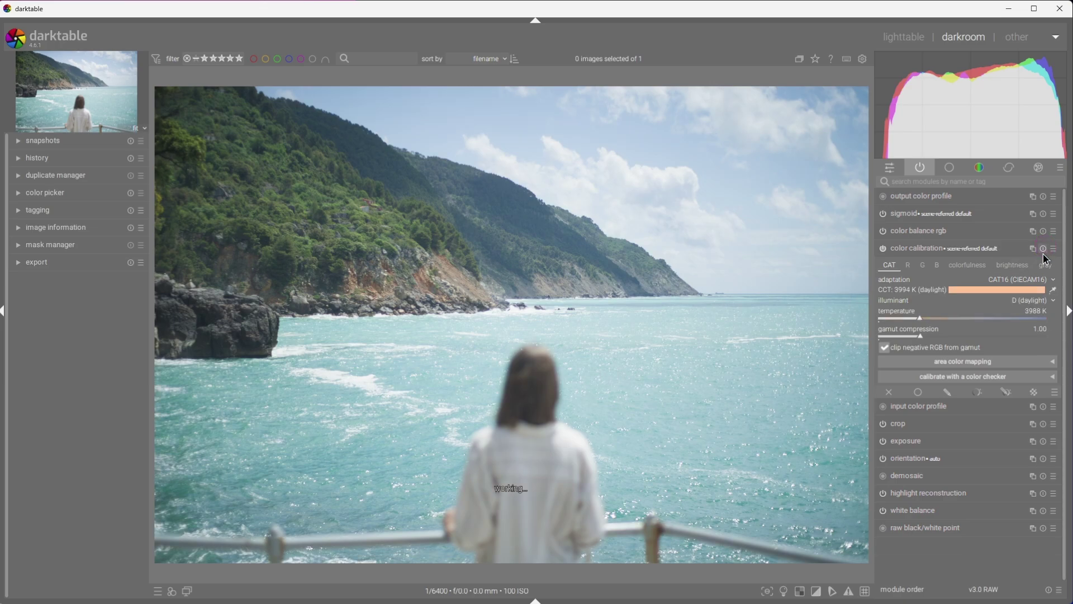
{"action": "left_click_drag", "start_coordinate": [918, 317], "coordinate": [931, 317]}
{"action": "right_click", "coordinate": [931, 318]}
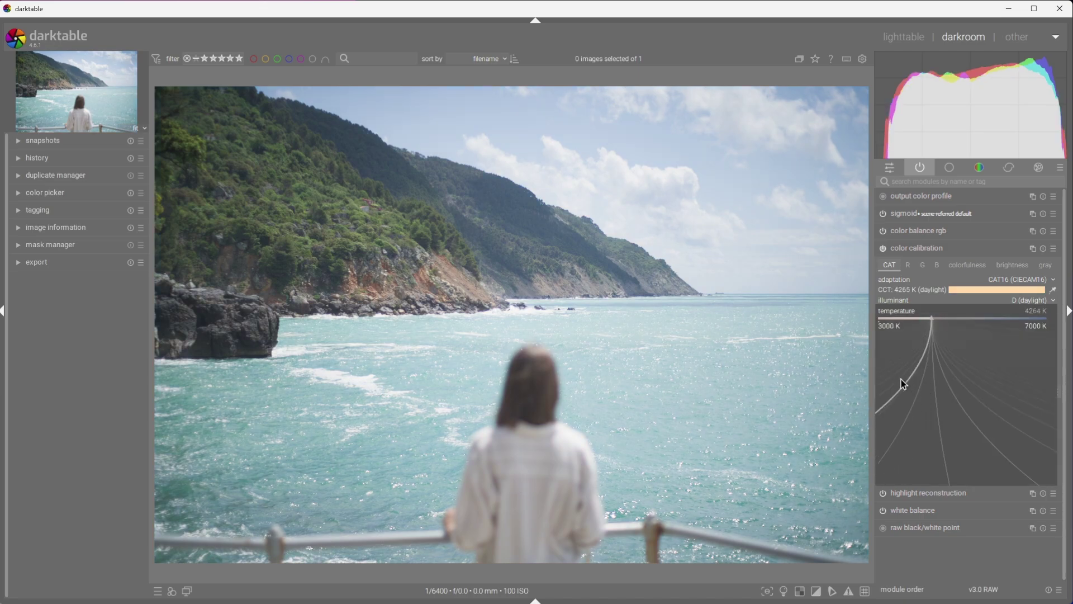
{"action": "left_click", "coordinate": [892, 366]}
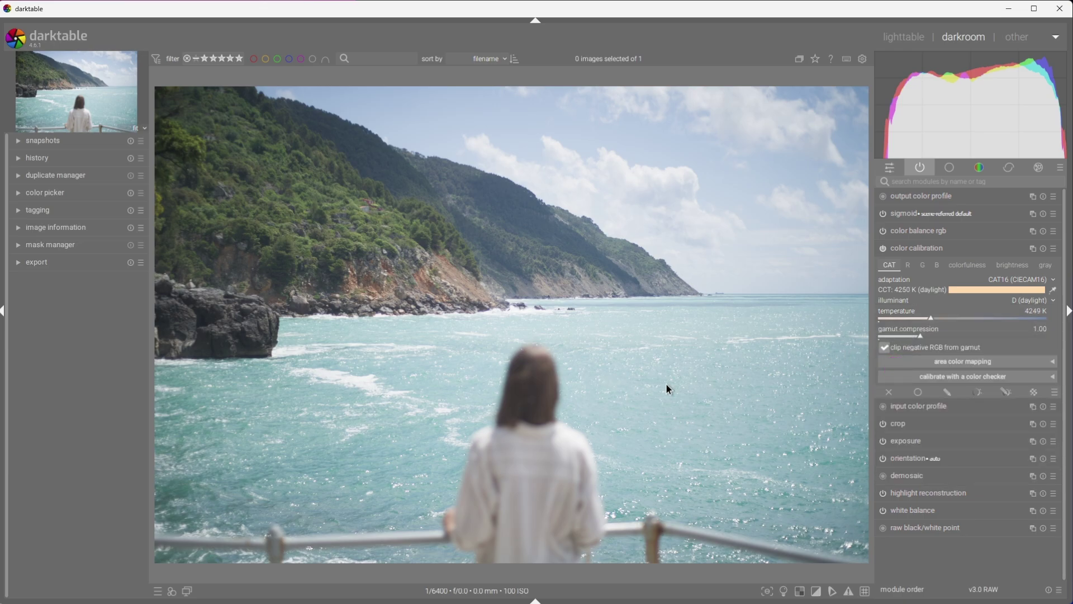
Step: Raise sigmoid contrast from 1.500 to 2.167 and lower exposure to +0.907 EV
{"action": "left_click", "coordinate": [952, 250]}
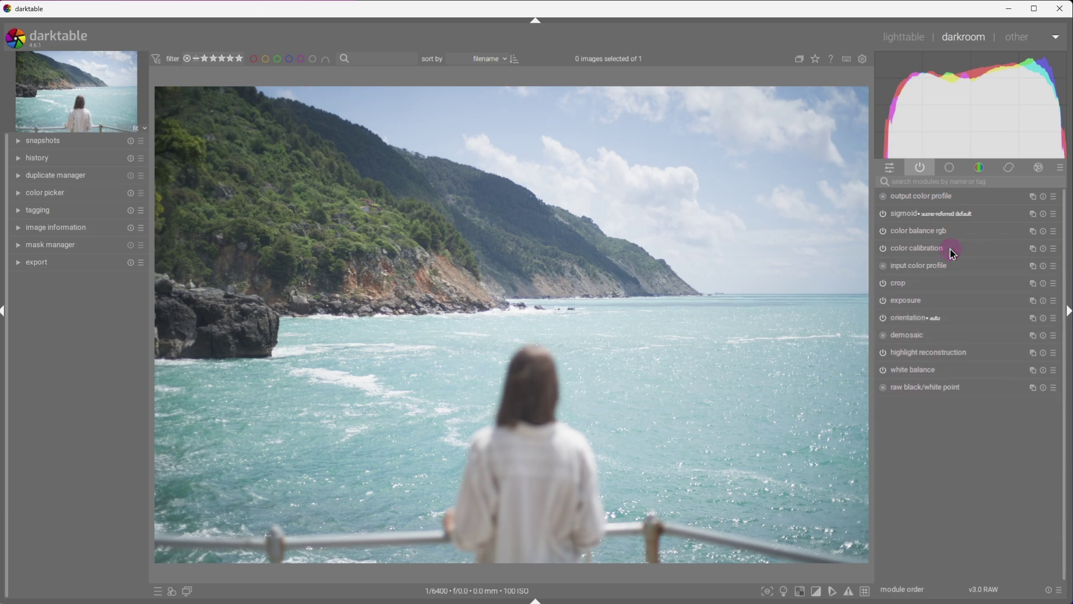
{"action": "left_click", "coordinate": [922, 214]}
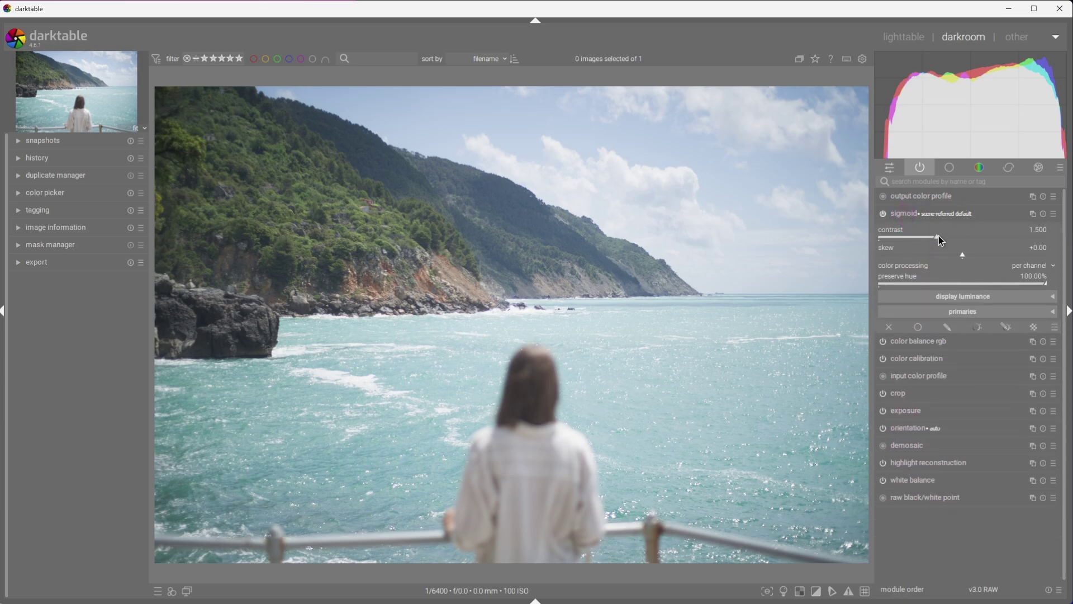
{"action": "left_click_drag", "start_coordinate": [956, 239], "coordinate": [986, 237]}
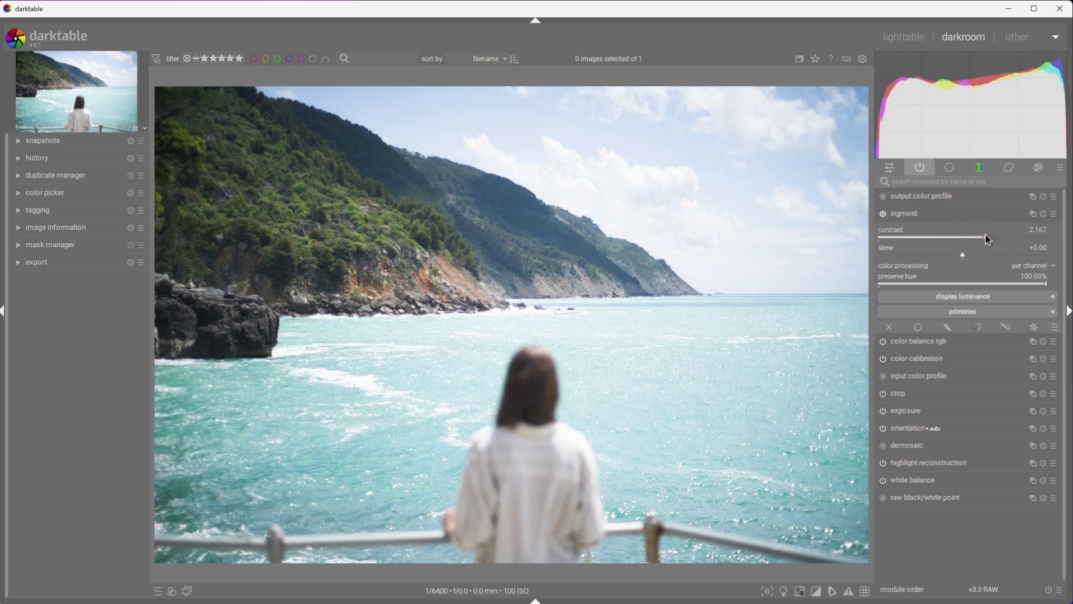
{"action": "left_click", "coordinate": [941, 411]}
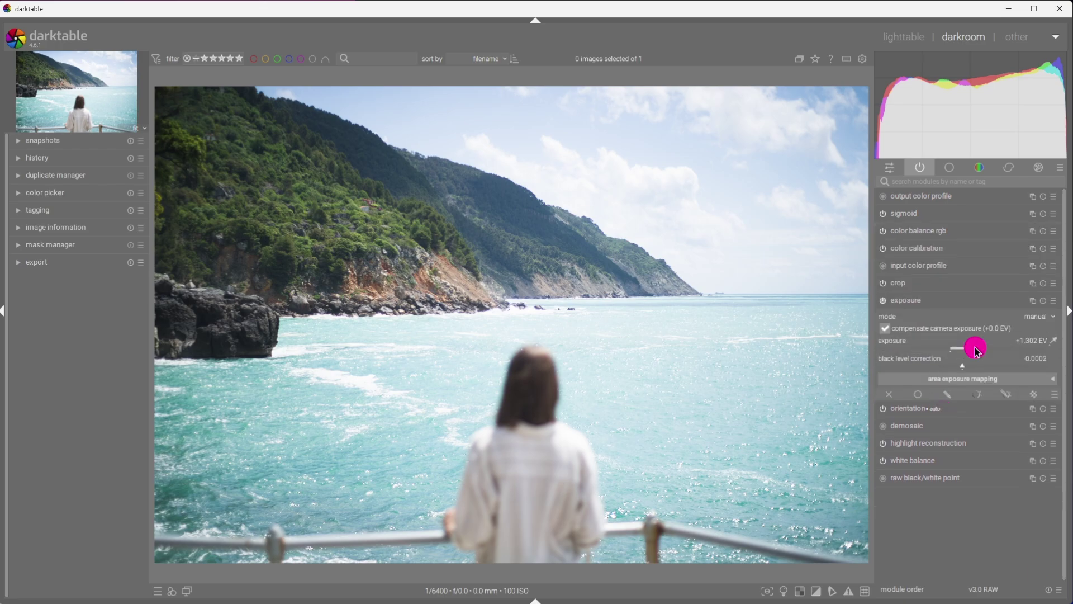
{"action": "left_click", "coordinate": [972, 349]}
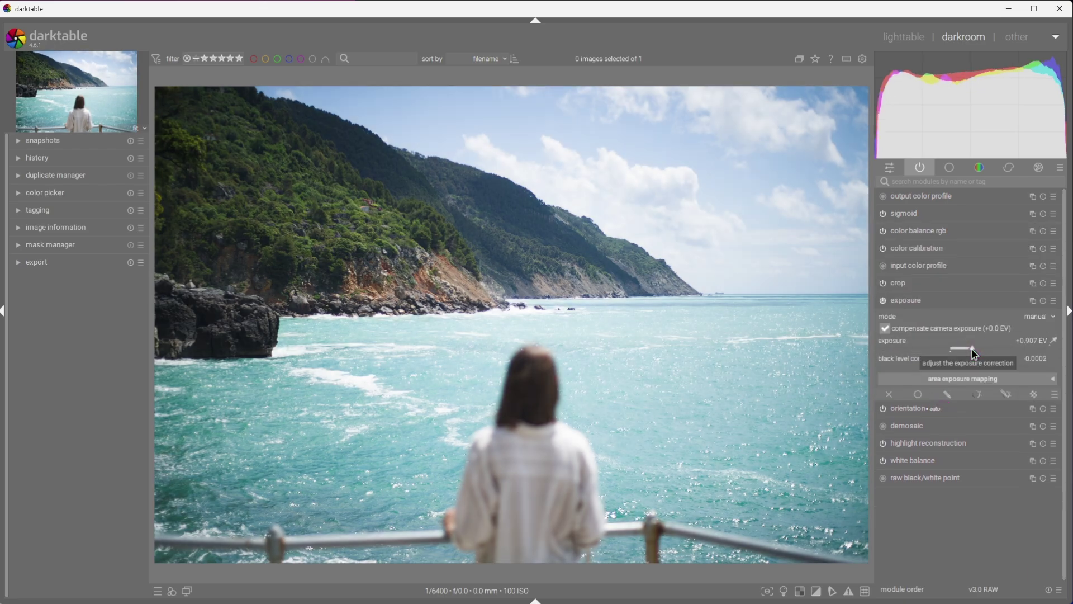
Step: Raise the global vibrance in color balance rgb to about +46%
{"action": "left_click", "coordinate": [948, 299]}
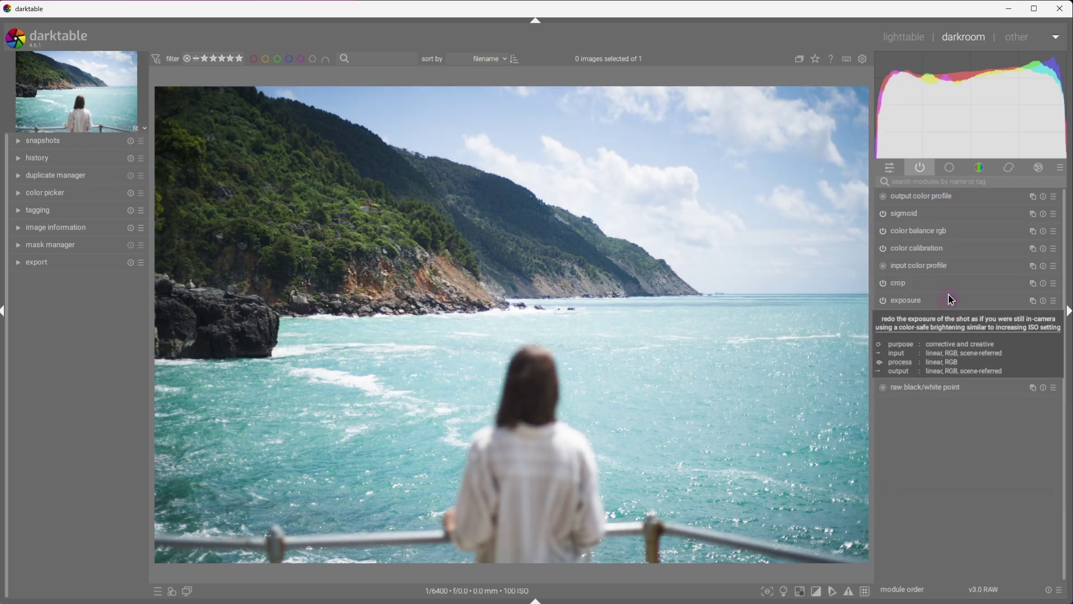
{"action": "left_click", "coordinate": [938, 234]}
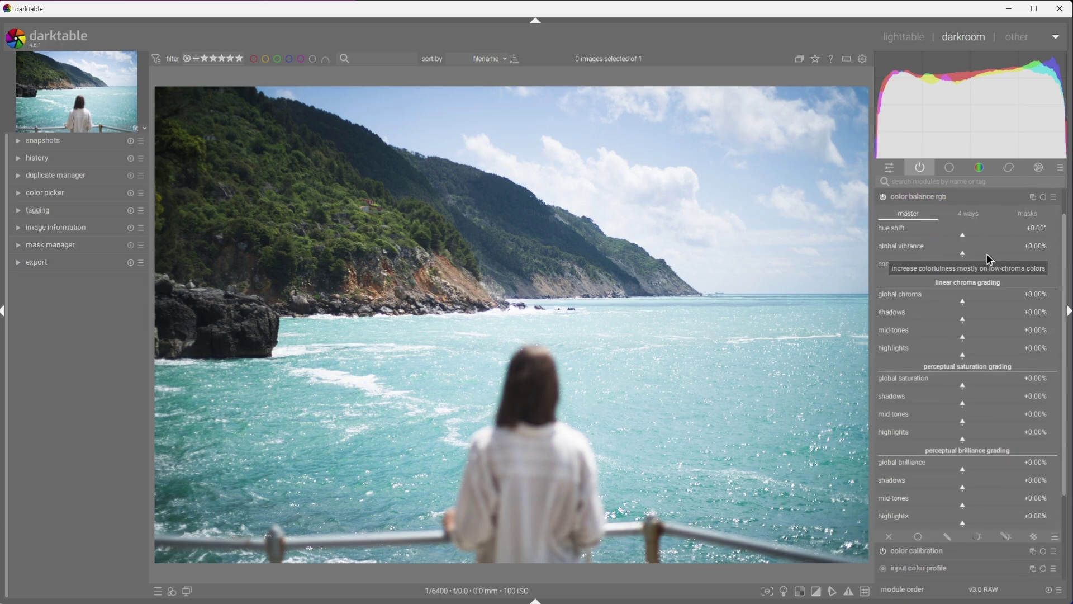
{"action": "left_click_drag", "start_coordinate": [989, 257], "coordinate": [1034, 250]}
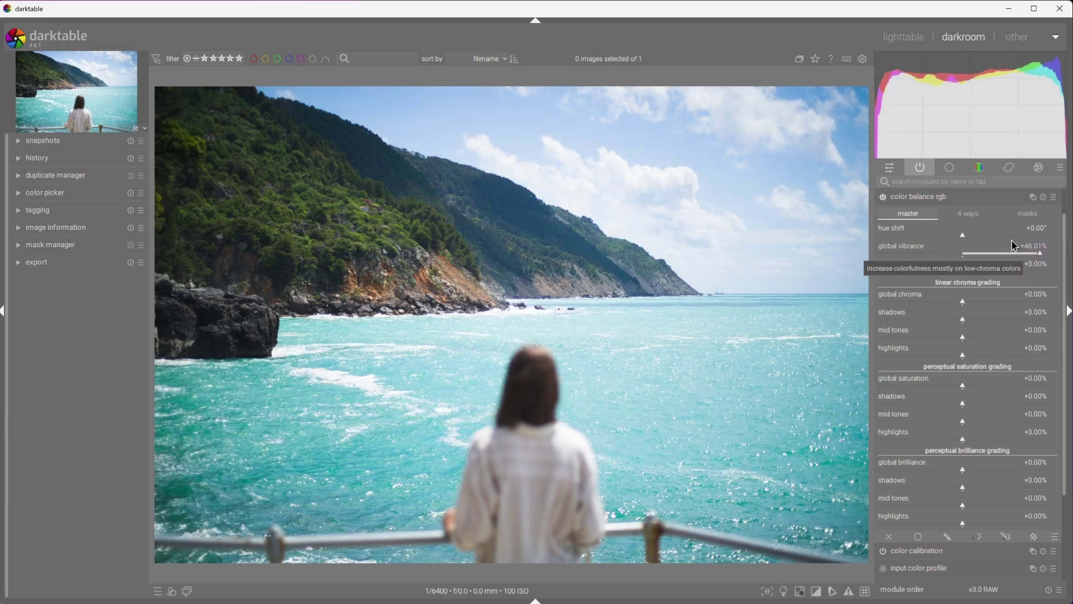
{"action": "left_click", "coordinate": [970, 197]}
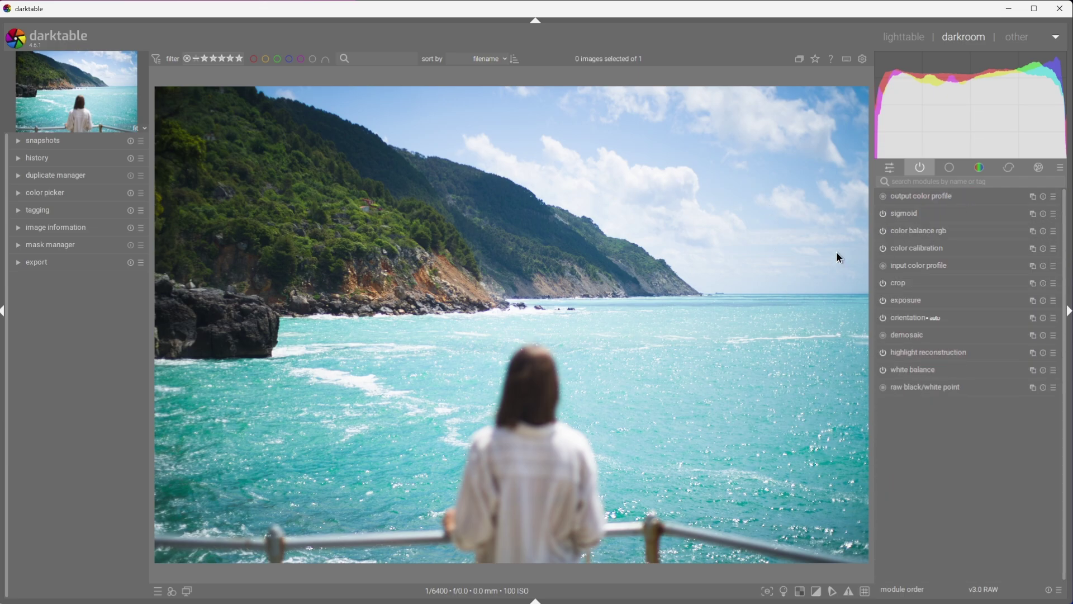
Step: In the rgb primaries module, set blue hue to -8.7° and blue purity to -16.8%
{"action": "left_click", "coordinate": [901, 181]}
{"action": "type", "text": "rgb prima"}
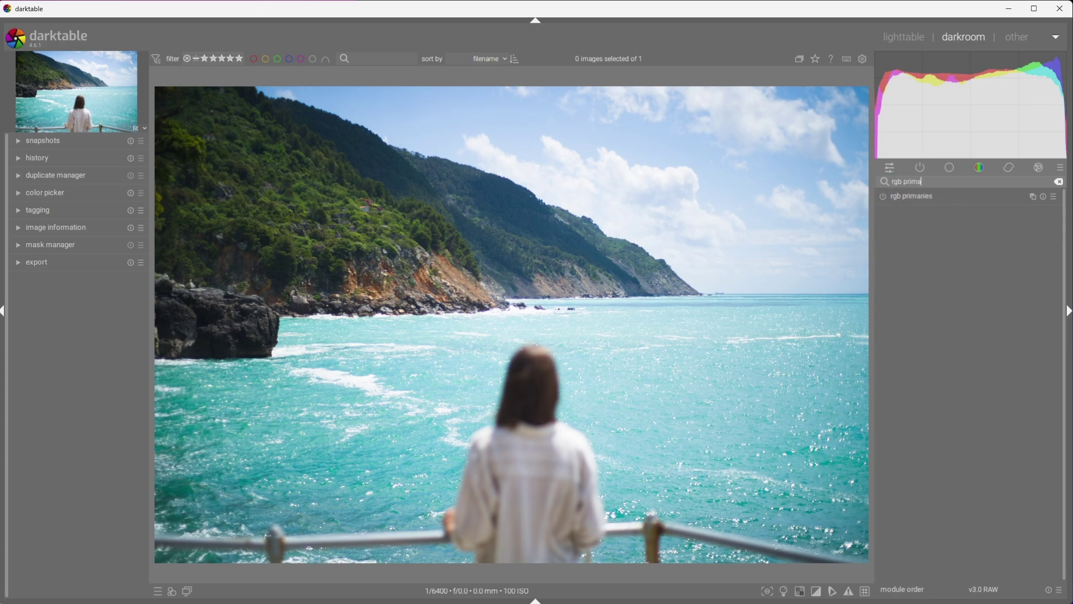
{"action": "left_click", "coordinate": [908, 195]}
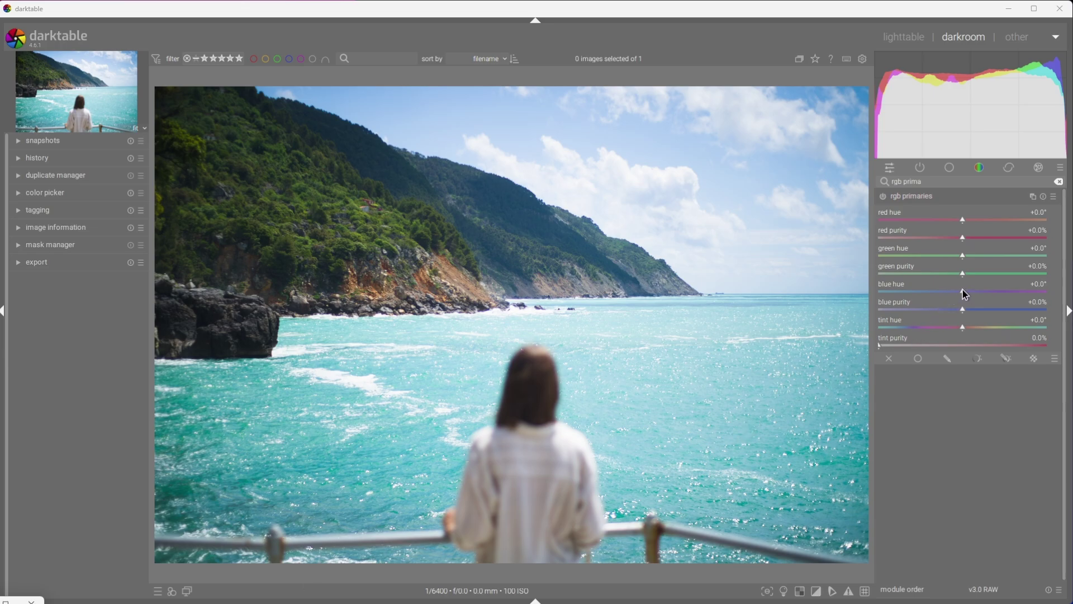
{"action": "left_click_drag", "start_coordinate": [963, 290], "coordinate": [911, 291]}
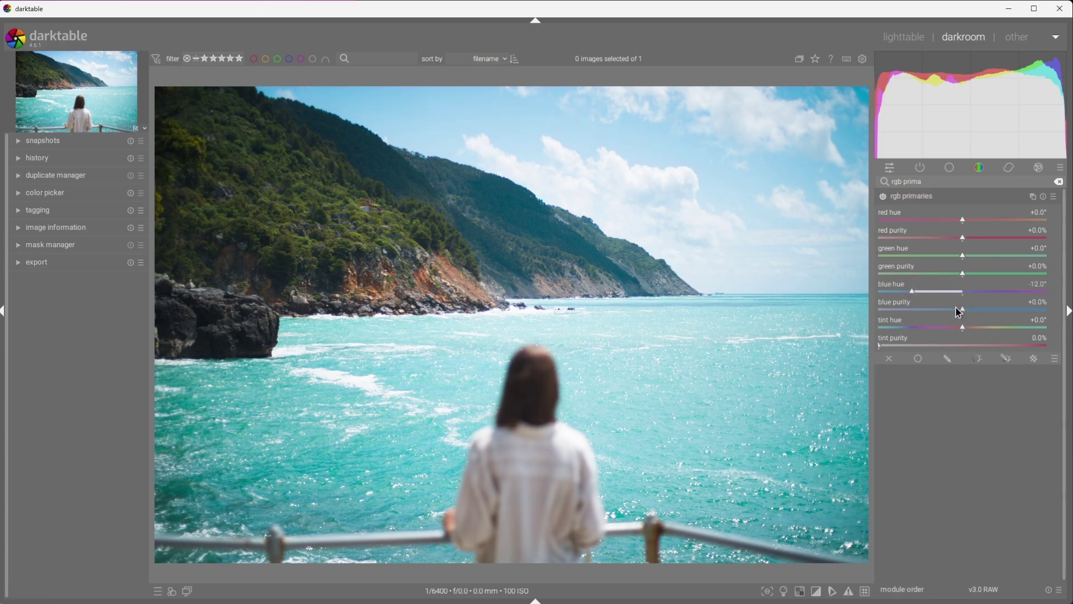
{"action": "left_click_drag", "start_coordinate": [924, 294], "coordinate": [934, 312]}
{"action": "left_click", "coordinate": [934, 311]}
Step: Enable the framing module with a 5.15% white border, then clear the module search
{"action": "left_click", "coordinate": [938, 196]}
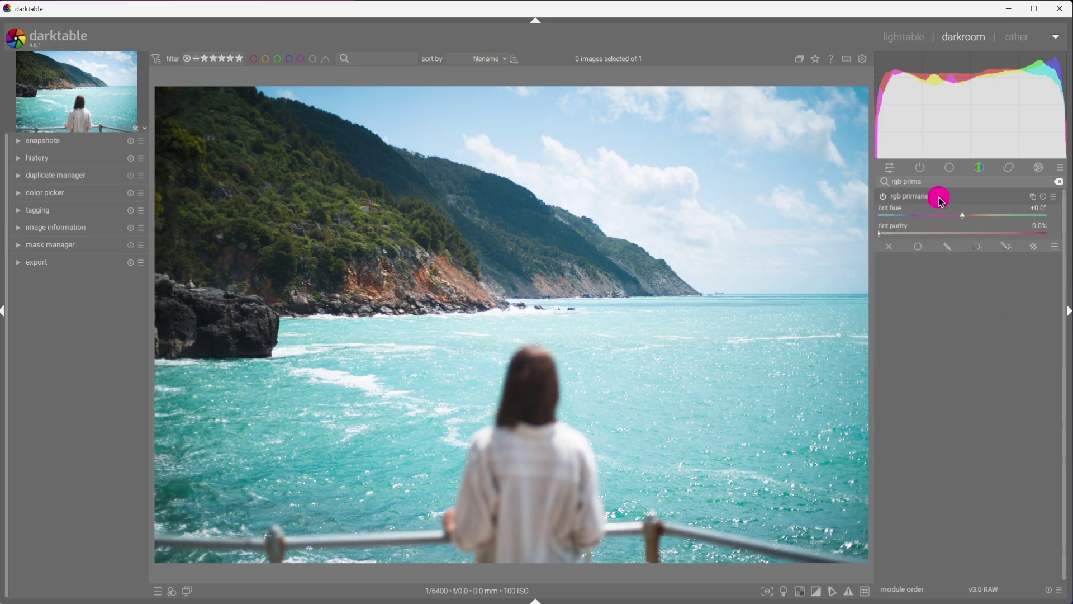
{"action": "left_click", "coordinate": [1060, 185]}
{"action": "left_click", "coordinate": [1013, 178]}
{"action": "type", "text": "fr"}
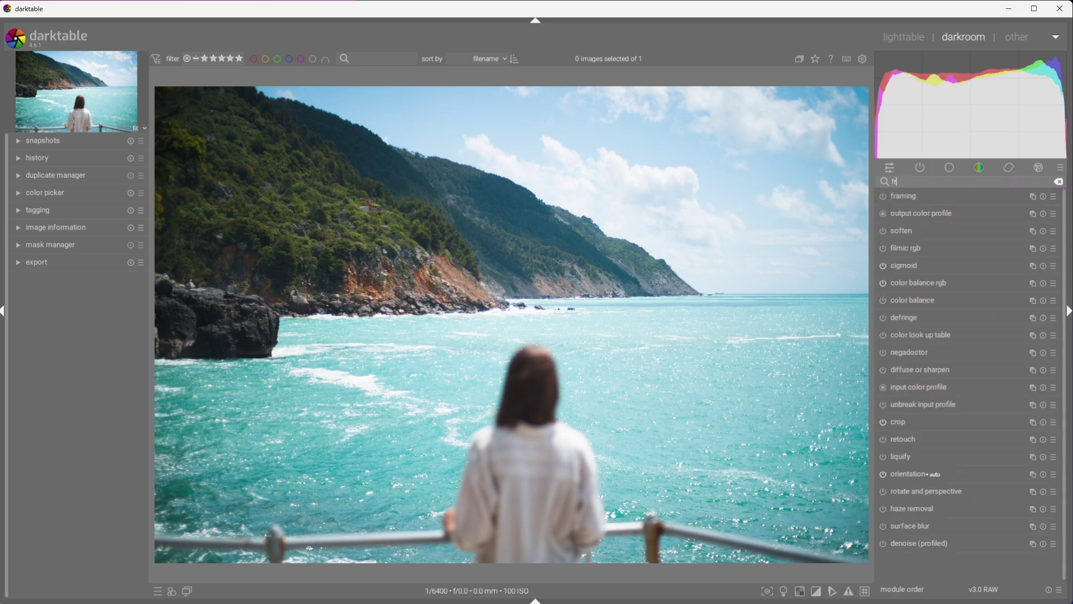
{"action": "left_click", "coordinate": [898, 196]}
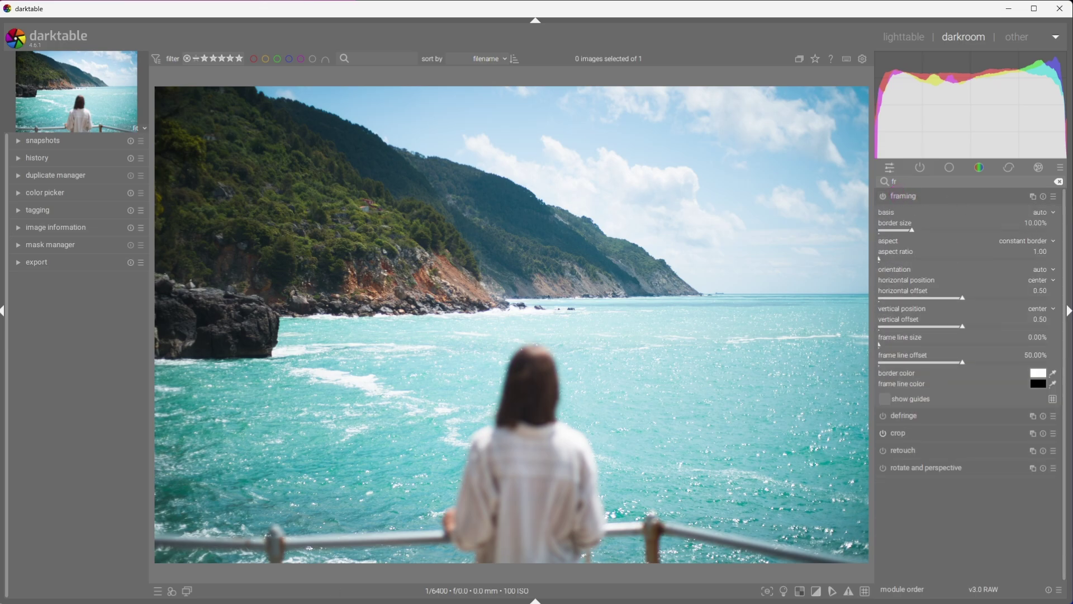
{"action": "left_click", "coordinate": [884, 197]}
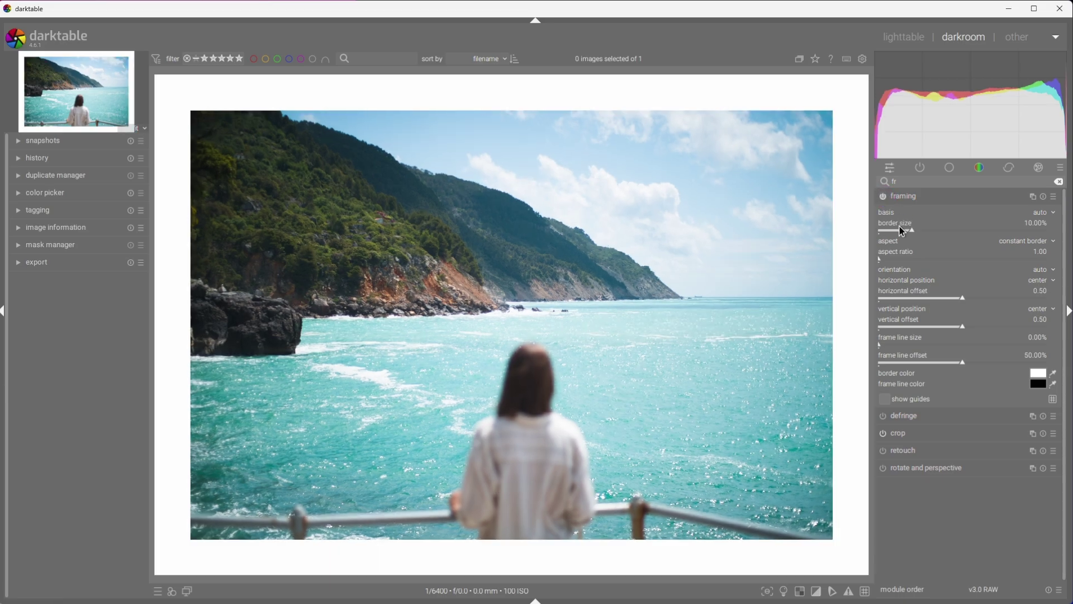
{"action": "left_click", "coordinate": [900, 231]}
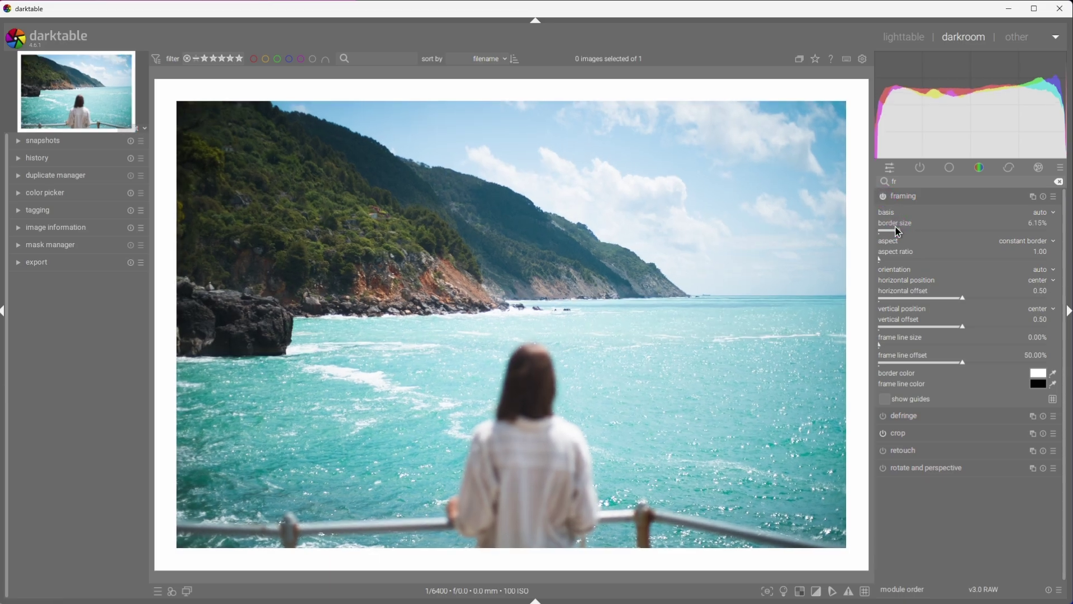
{"action": "left_click", "coordinate": [896, 230]}
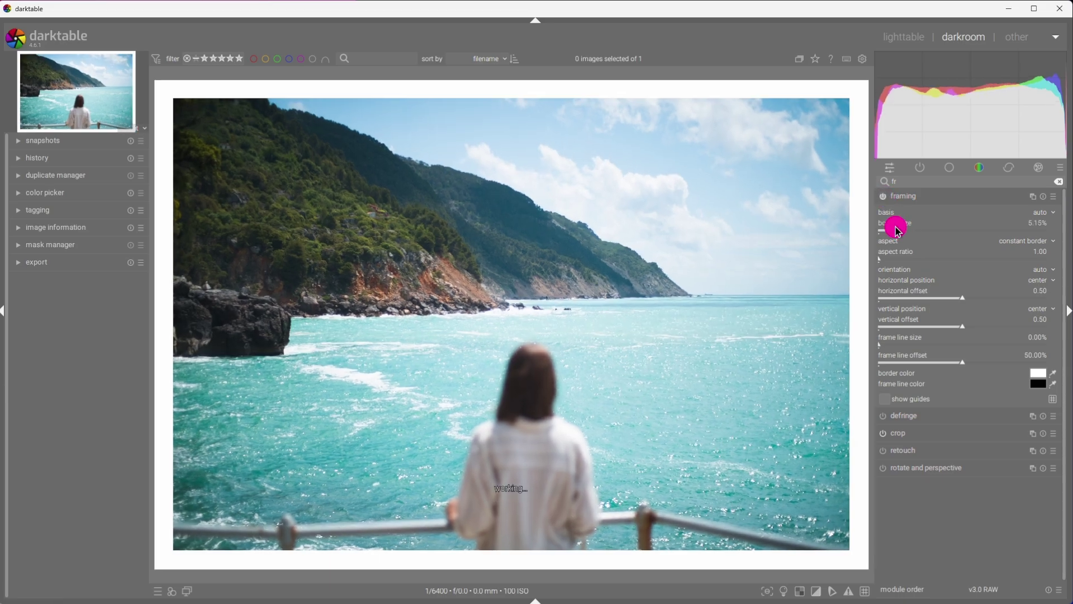
{"action": "left_click", "coordinate": [1057, 187]}
{"action": "left_click", "coordinate": [901, 197]}
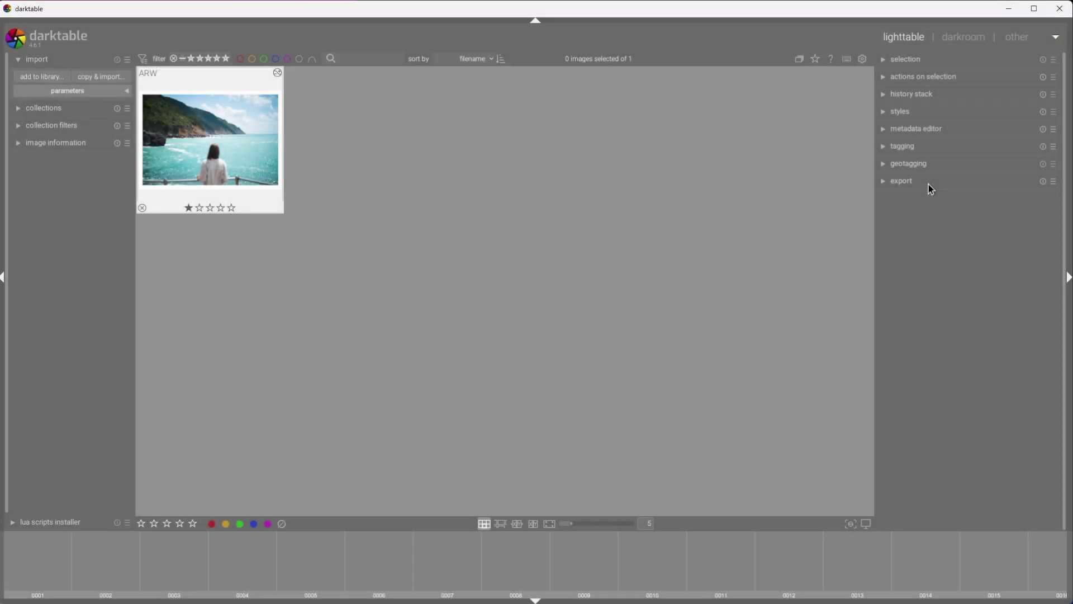
Step: Set the export destination folder to the Desktop
{"action": "left_click", "coordinate": [923, 182]}
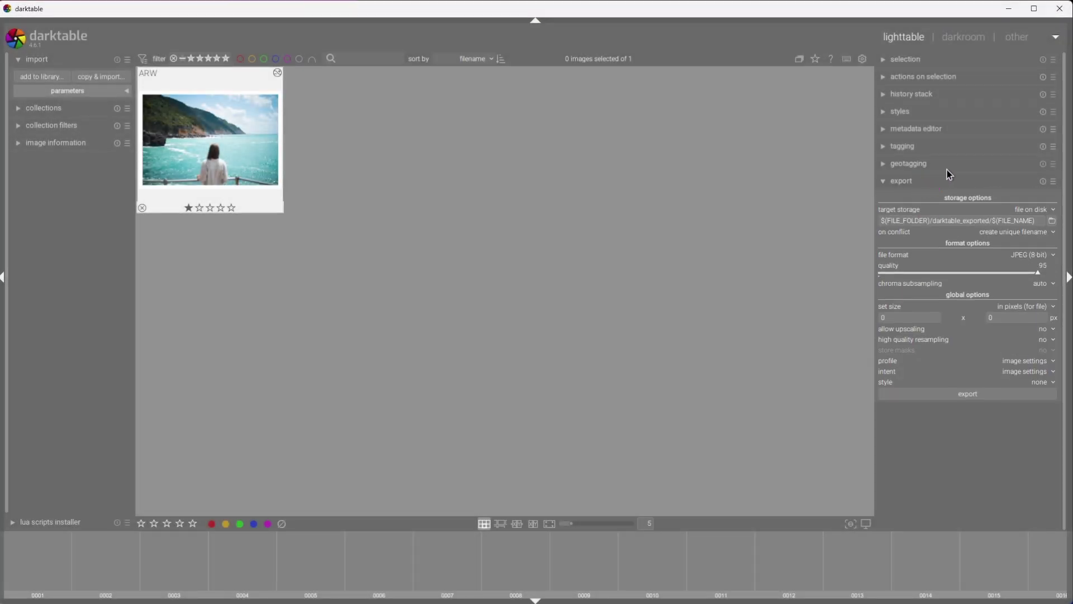
{"action": "left_click", "coordinate": [1053, 224]}
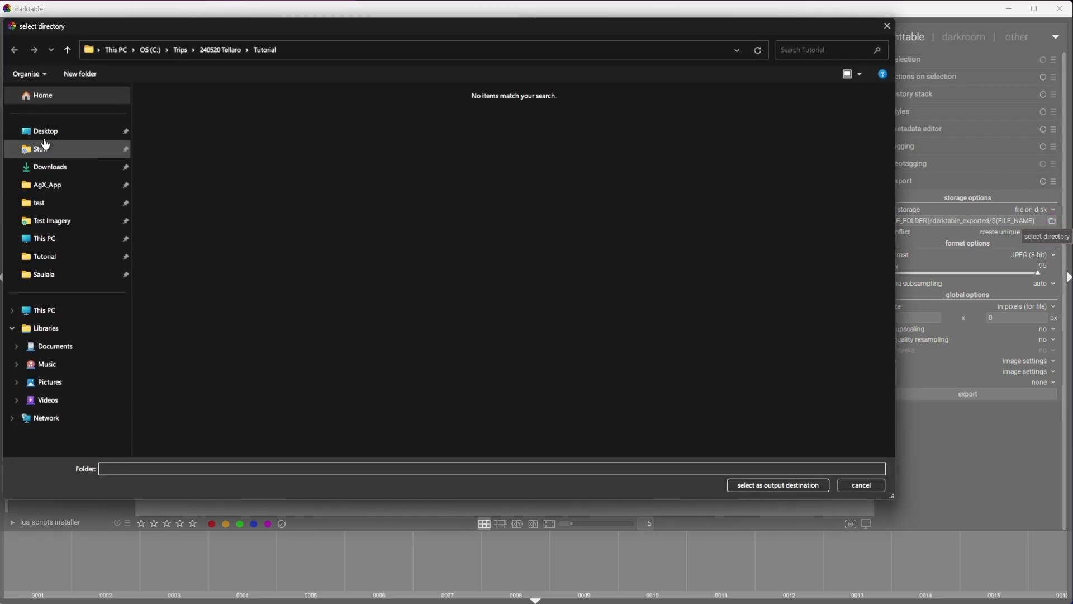
{"action": "left_click", "coordinate": [45, 131]}
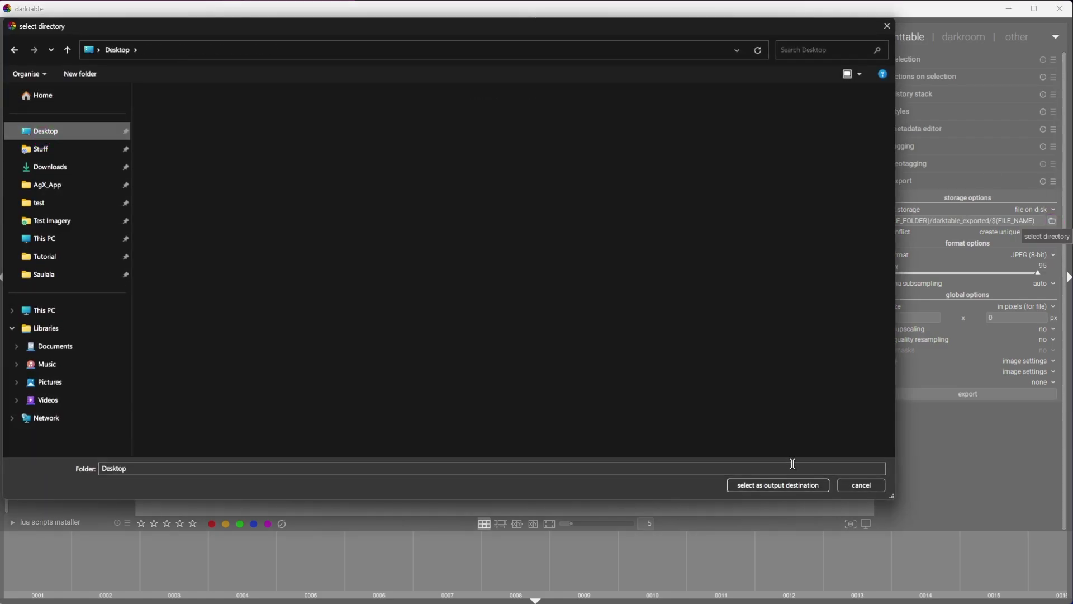
{"action": "left_click", "coordinate": [775, 485]}
Step: Export the photo as JPEG (8-bit) with high-quality resampling and the sRGB profile
{"action": "left_click", "coordinate": [1031, 252]}
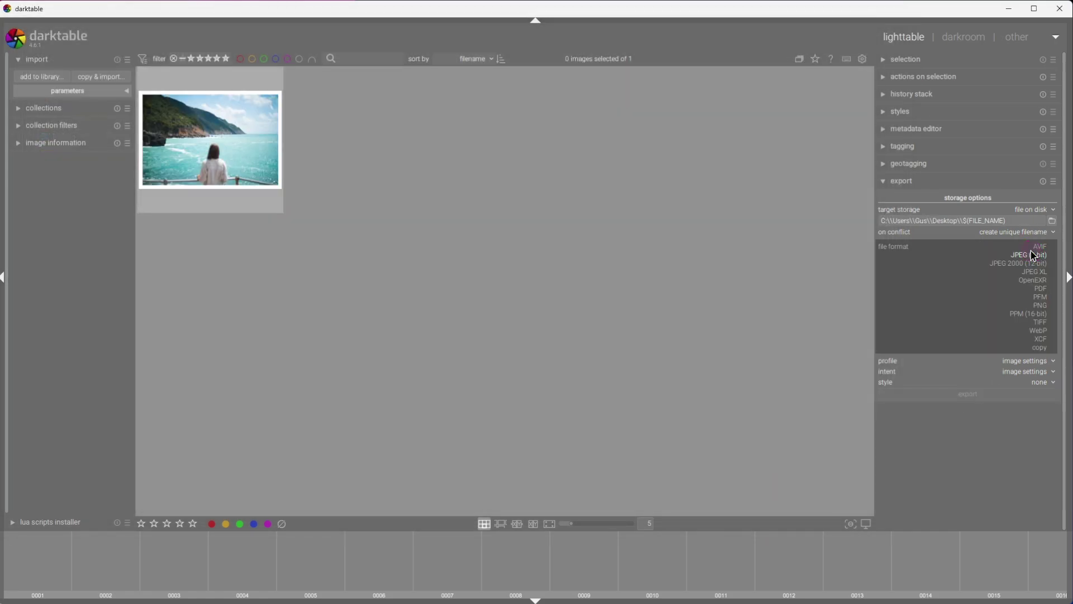
{"action": "left_click", "coordinate": [1038, 256]}
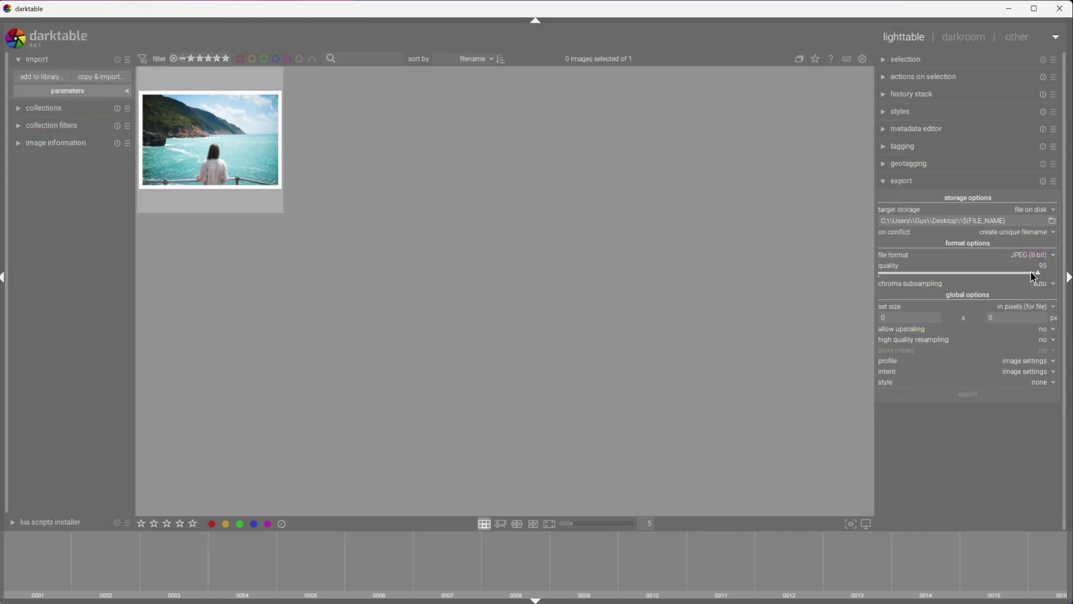
{"action": "left_click", "coordinate": [1046, 344]}
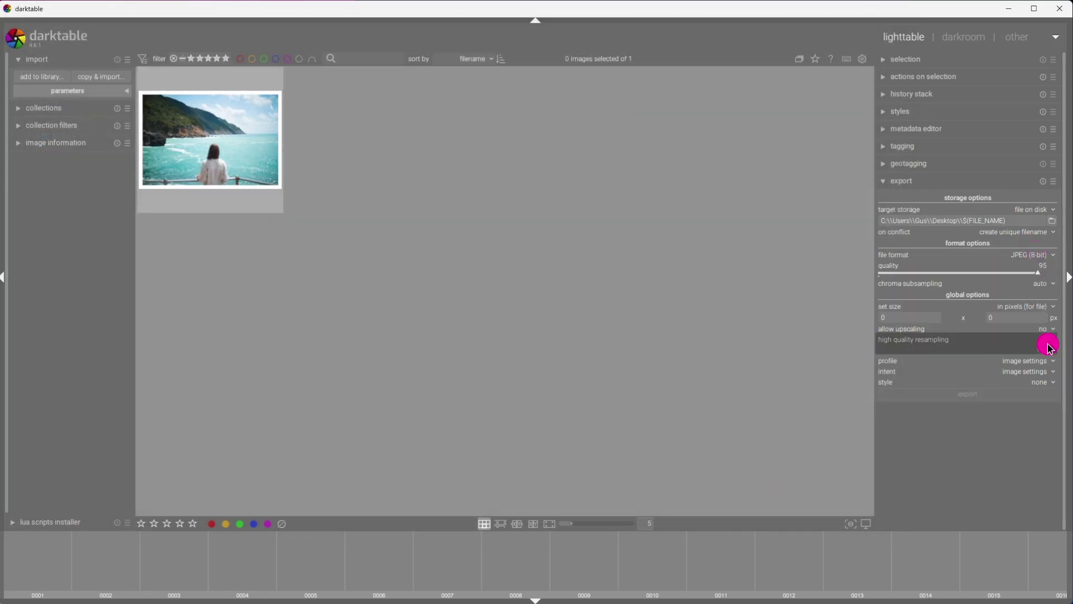
{"action": "left_click", "coordinate": [1044, 351]}
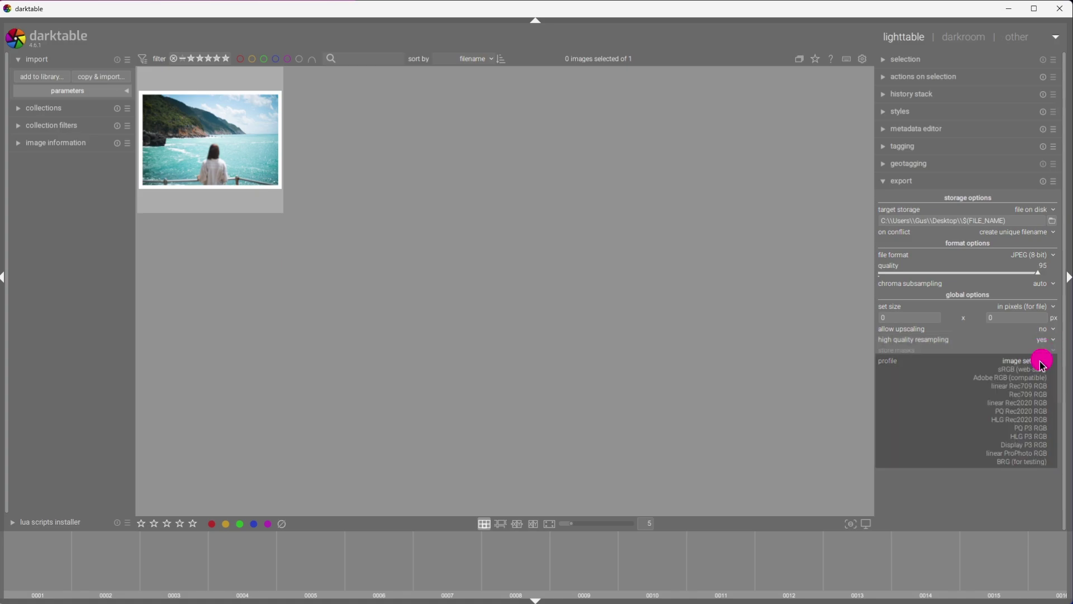
{"action": "left_click", "coordinate": [1040, 360]}
{"action": "left_click", "coordinate": [1043, 372]}
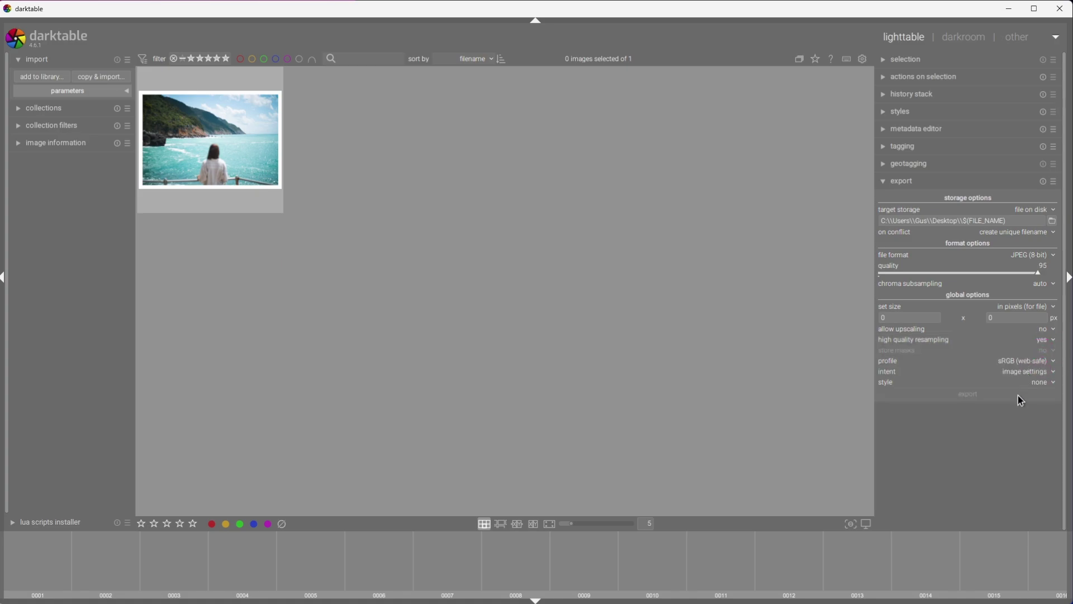
{"action": "left_click", "coordinate": [203, 190]}
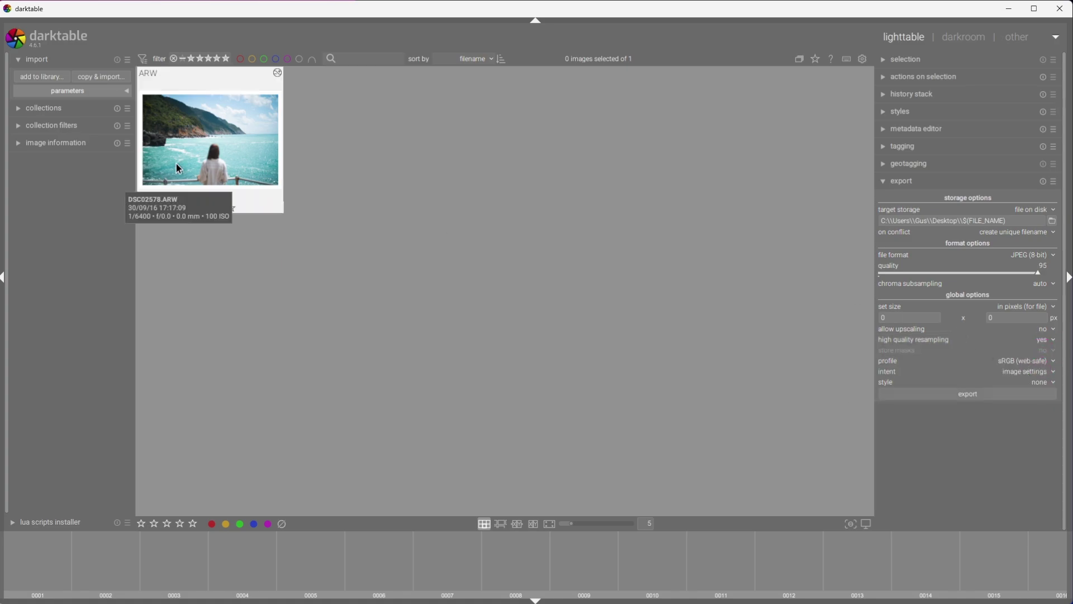
{"action": "left_click", "coordinate": [977, 395]}
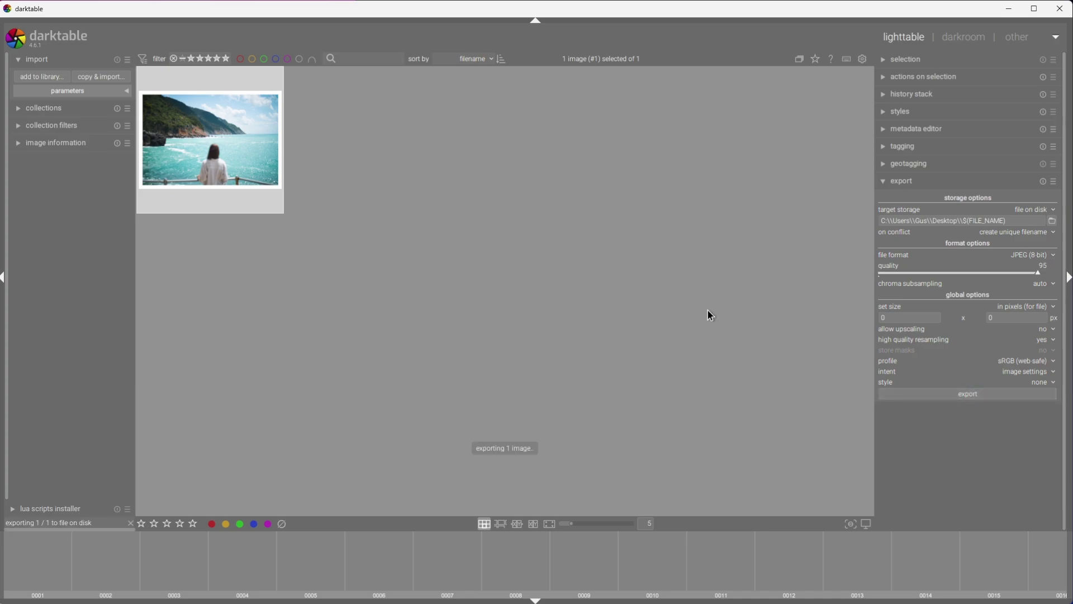